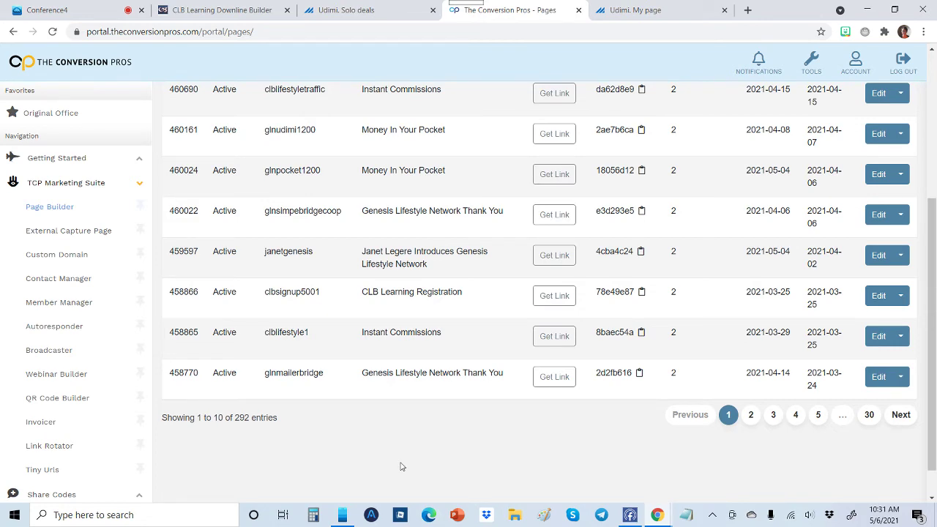
{"action": "scroll", "coordinate": [401, 466], "scroll_direction": "up", "scroll_amount": 4}
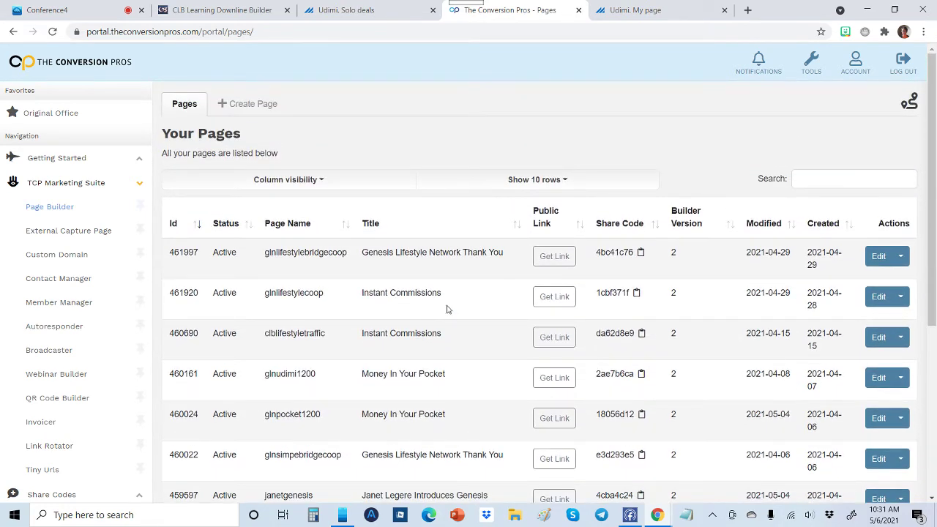
{"action": "left_click", "coordinate": [848, 177]}
{"action": "type", "text": "cl"}
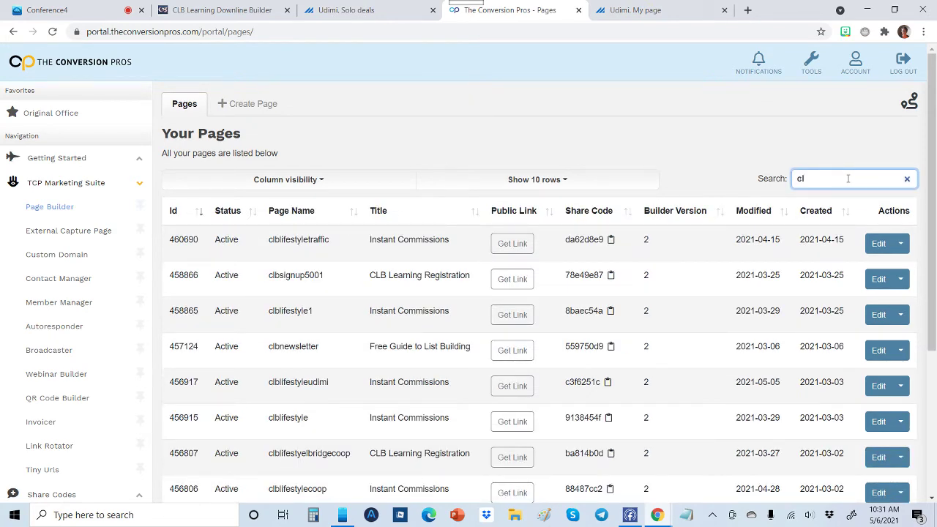
{"action": "right_click", "coordinate": [874, 225]}
{"action": "left_click", "coordinate": [873, 230]}
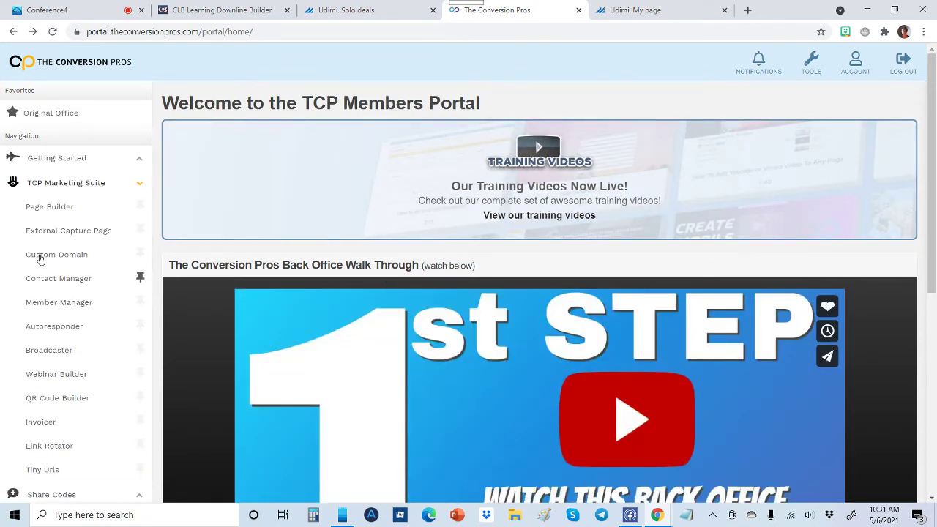
Step: Open the Page Builder and filter the pages list by "clblifestyle"
{"action": "left_click", "coordinate": [40, 208]}
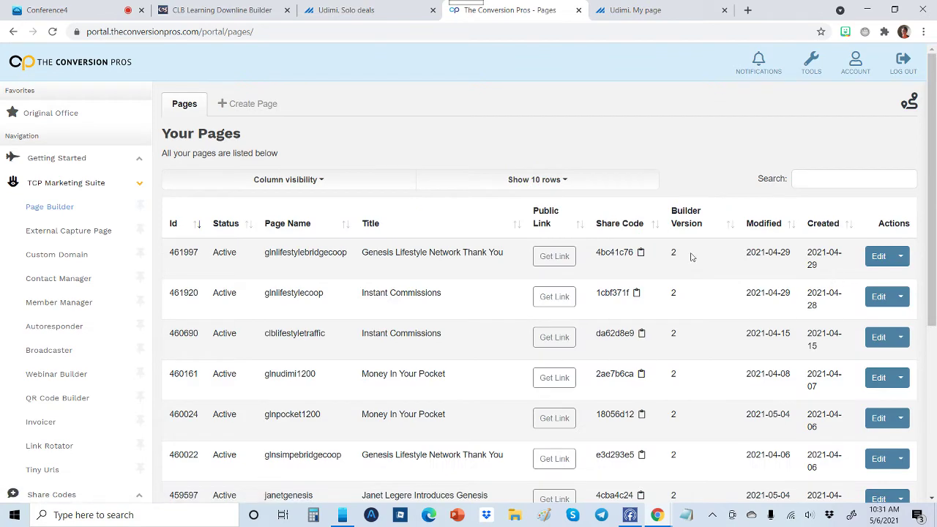
{"action": "left_click", "coordinate": [798, 179]}
{"action": "type", "text": "cl"}
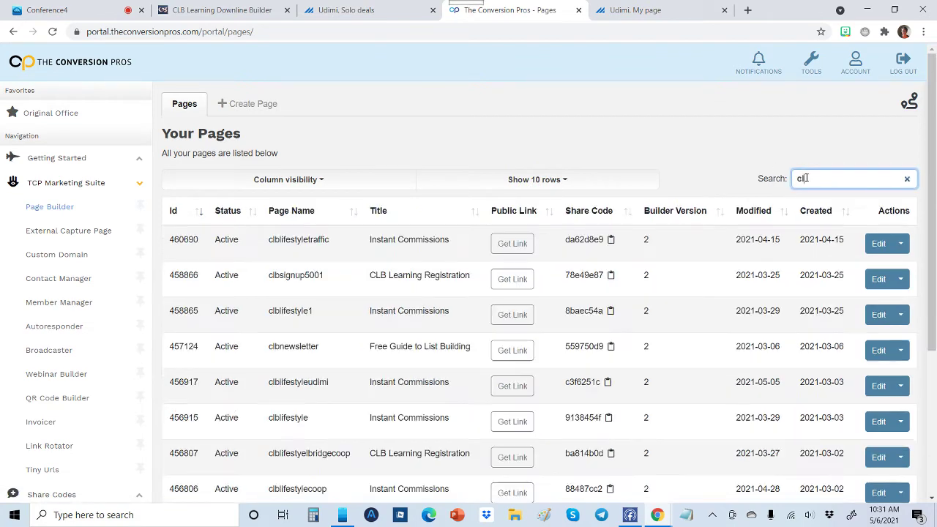
{"action": "type", "text": "blifest"}
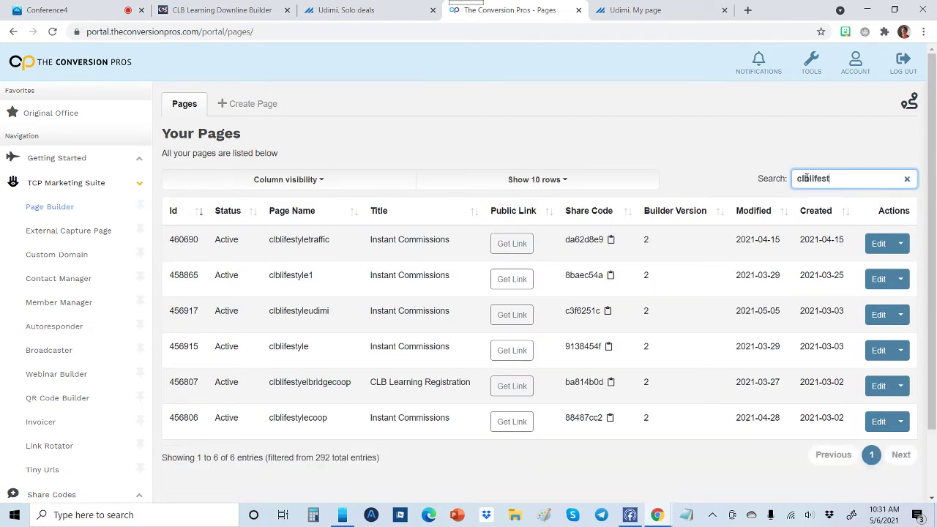
{"action": "type", "text": "yle"}
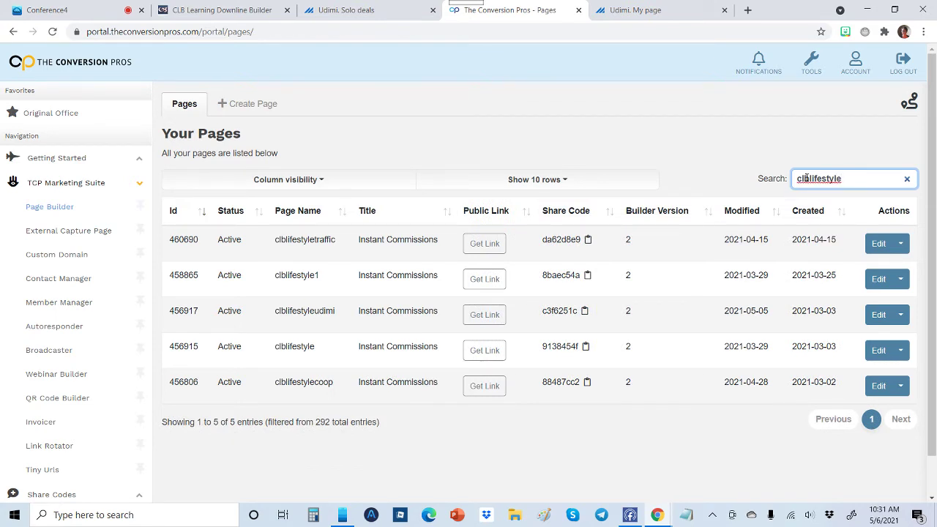
Step: Open contactlistbuilder.com in a new browser tab and go to its Main Funnel Setup page
{"action": "left_click", "coordinate": [747, 11]}
{"action": "type", "text": "contactlistbuilder.com"}
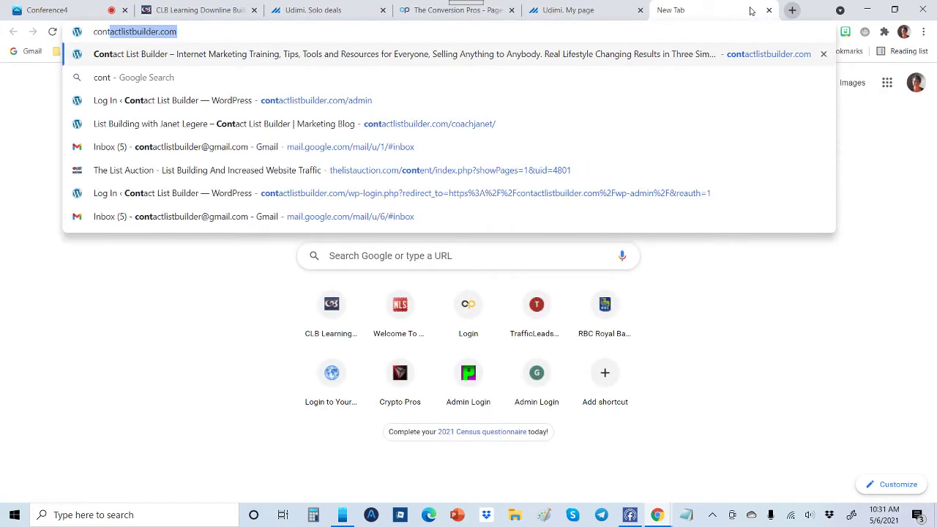
{"action": "key", "text": "Return"}
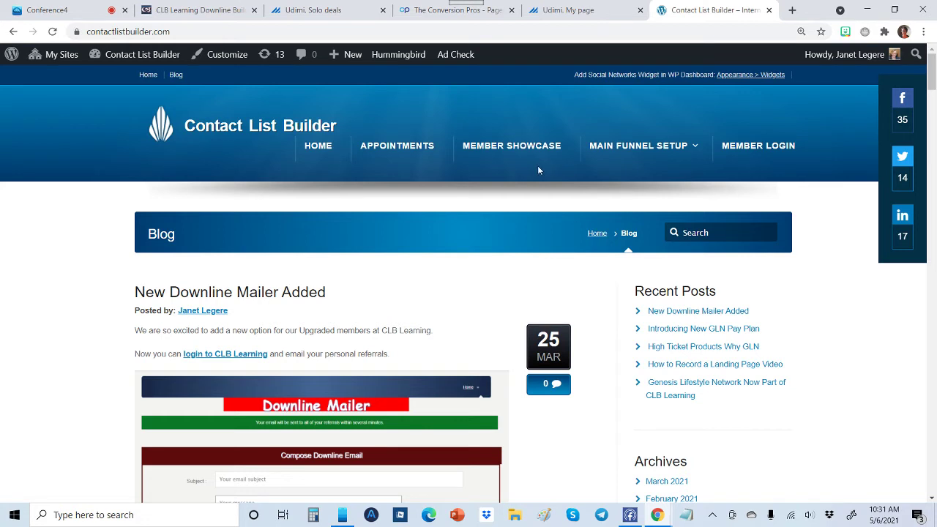
{"action": "mouse_move", "coordinate": [611, 147]}
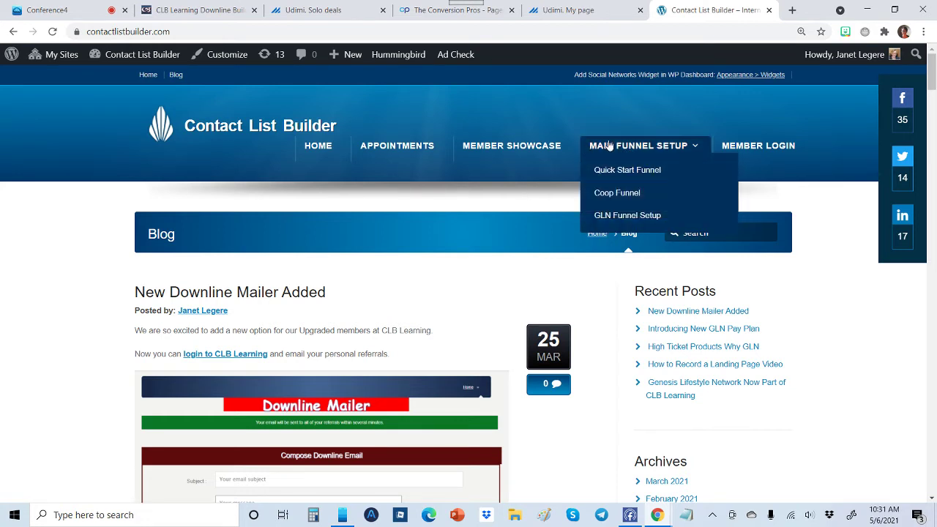
{"action": "left_click", "coordinate": [615, 146]}
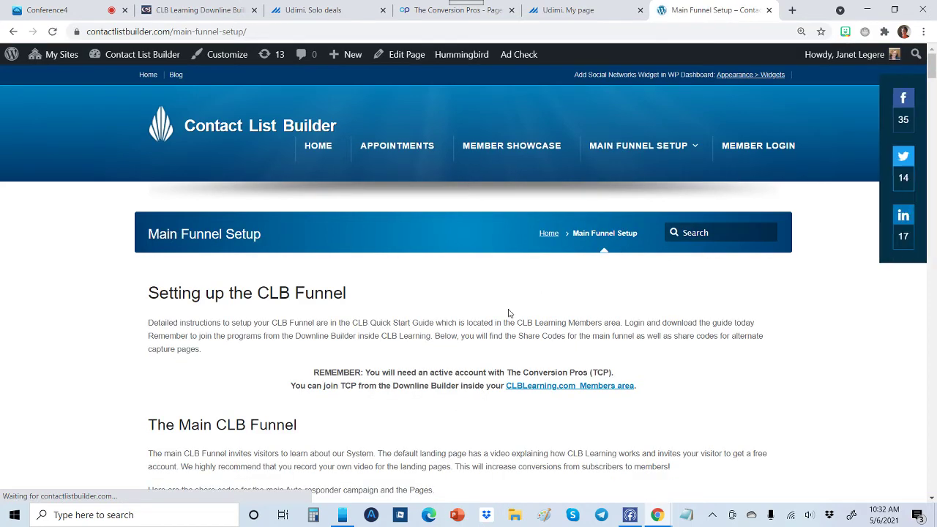
Step: Review the CLB funnel share codes and page previews, through to the clblifestyle capture page and the clbsignup500 landing page
{"action": "scroll", "coordinate": [407, 335], "scroll_direction": "down", "scroll_amount": 2}
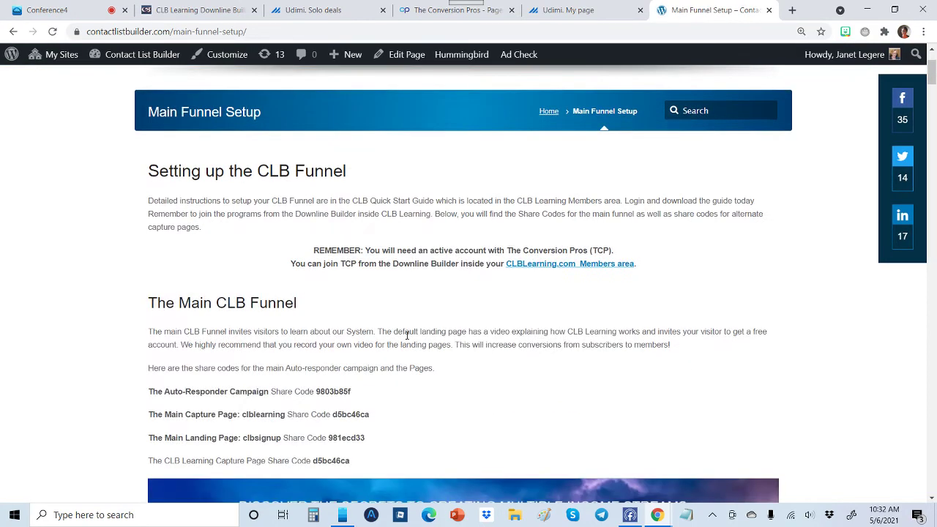
{"action": "scroll", "coordinate": [407, 335], "scroll_direction": "down", "scroll_amount": 3}
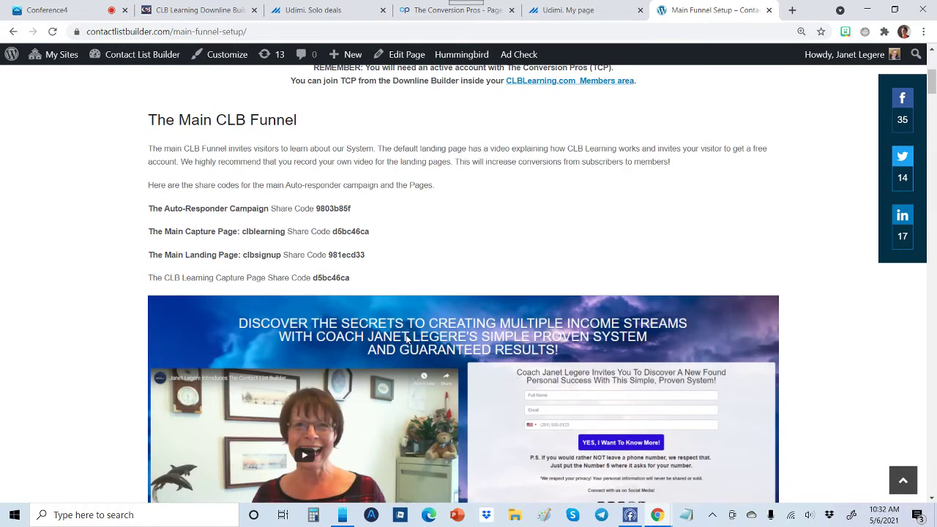
{"action": "scroll", "coordinate": [407, 338], "scroll_direction": "down", "scroll_amount": 4}
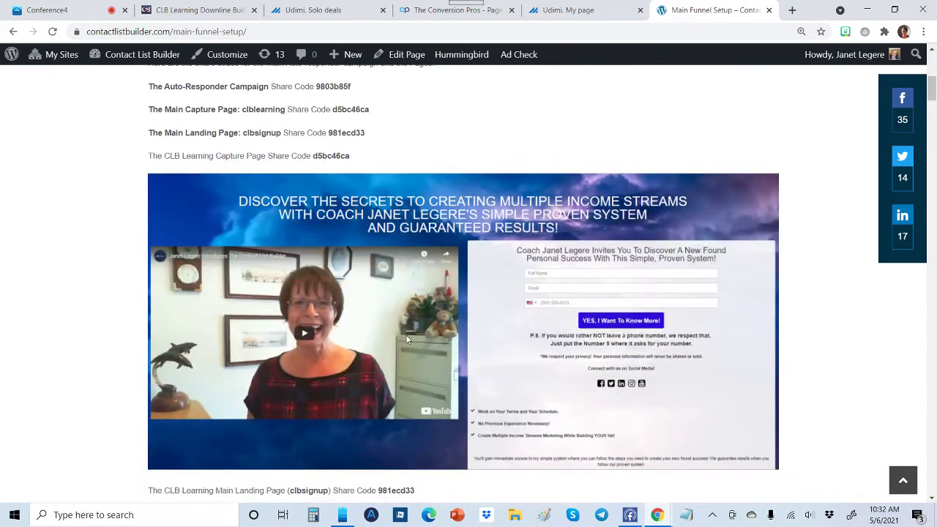
{"action": "scroll", "coordinate": [407, 339], "scroll_direction": "down", "scroll_amount": 3}
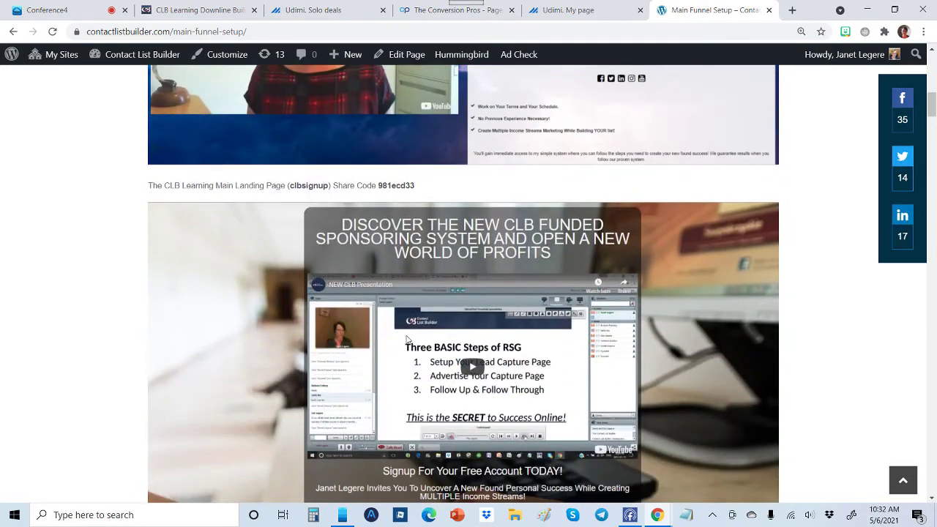
{"action": "scroll", "coordinate": [407, 339], "scroll_direction": "down", "scroll_amount": 4}
{"action": "scroll", "coordinate": [407, 340], "scroll_direction": "down", "scroll_amount": 4}
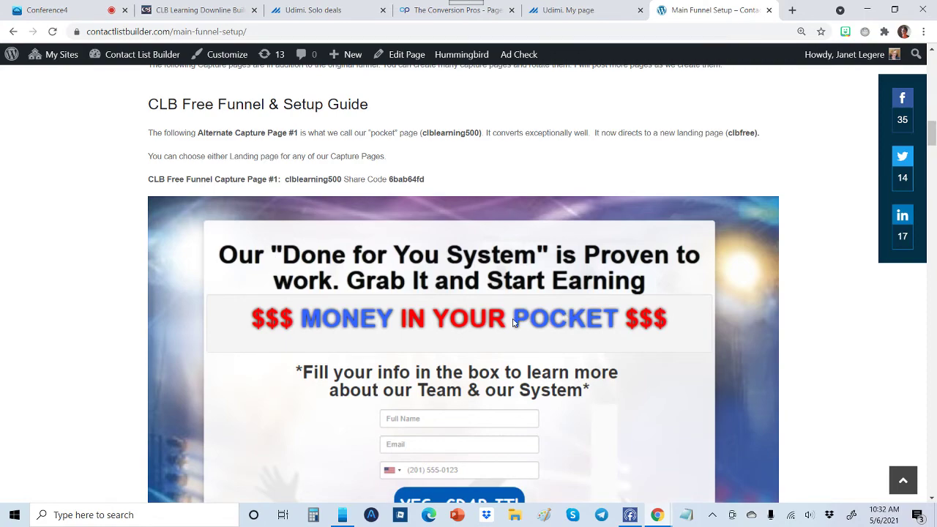
{"action": "scroll", "coordinate": [432, 315], "scroll_direction": "down", "scroll_amount": 7}
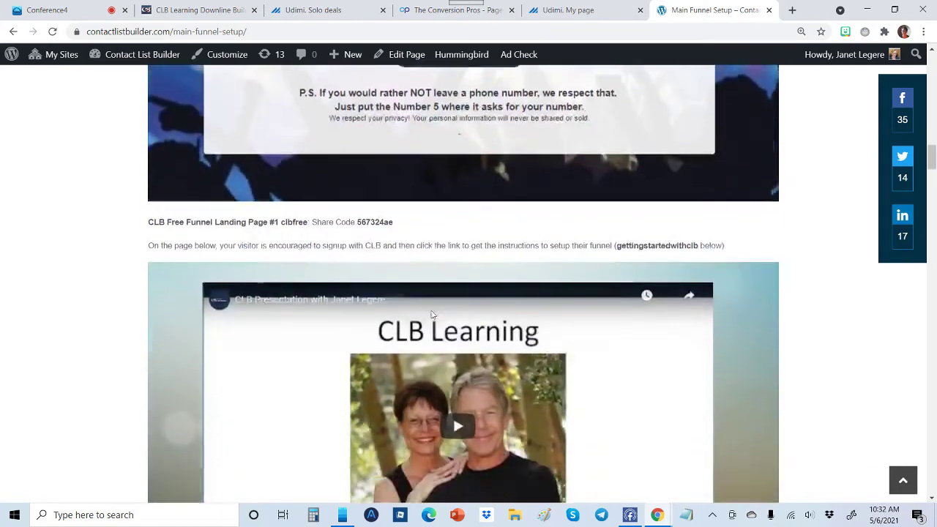
{"action": "scroll", "coordinate": [432, 315], "scroll_direction": "down", "scroll_amount": 20}
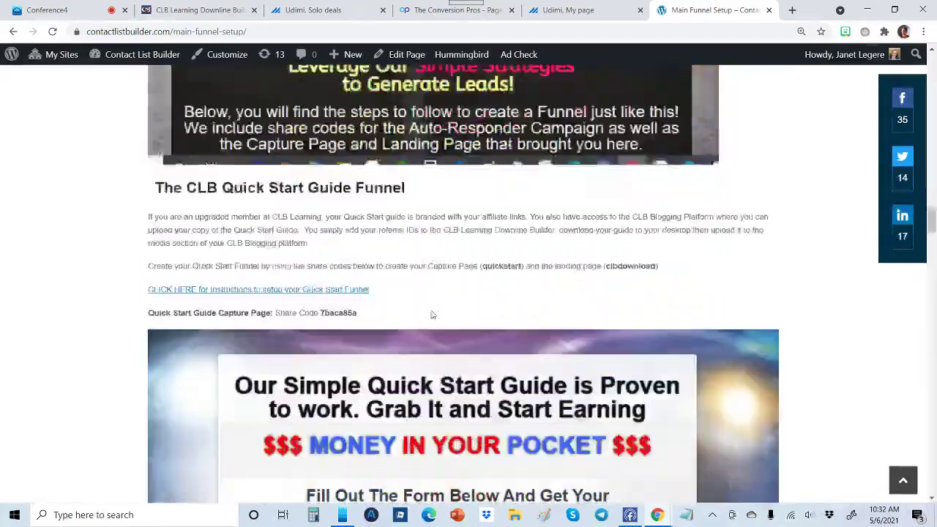
{"action": "scroll", "coordinate": [432, 315], "scroll_direction": "down", "scroll_amount": 18}
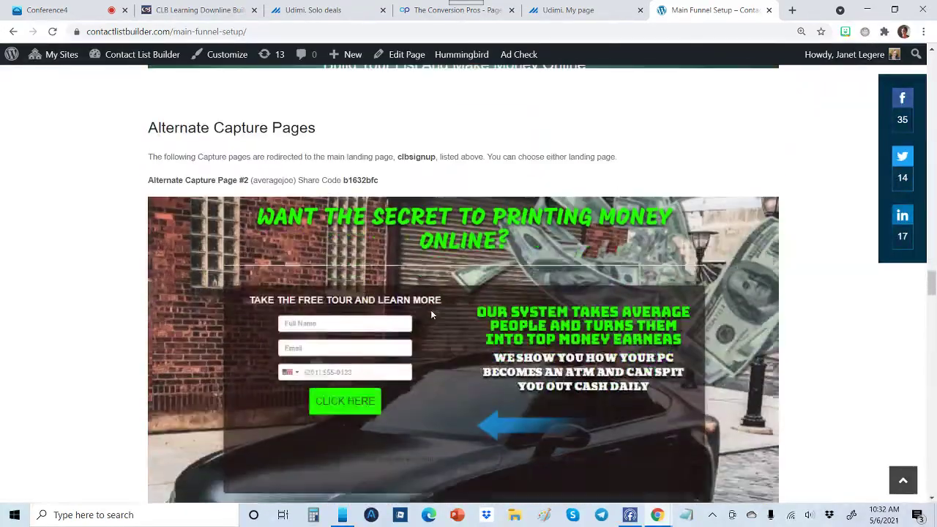
{"action": "scroll", "coordinate": [431, 314], "scroll_direction": "down", "scroll_amount": 18}
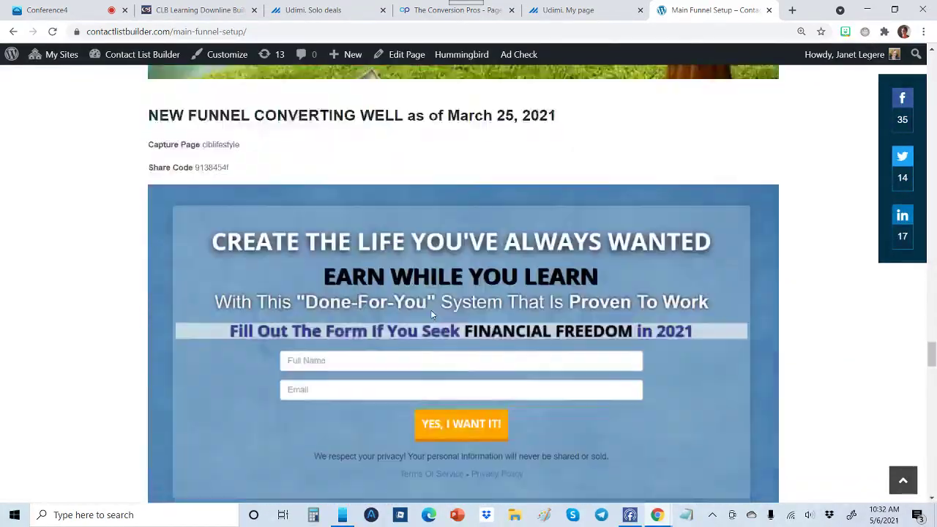
{"action": "scroll", "coordinate": [430, 309], "scroll_direction": "up", "scroll_amount": 6}
{"action": "scroll", "coordinate": [110, 358], "scroll_direction": "down", "scroll_amount": 6}
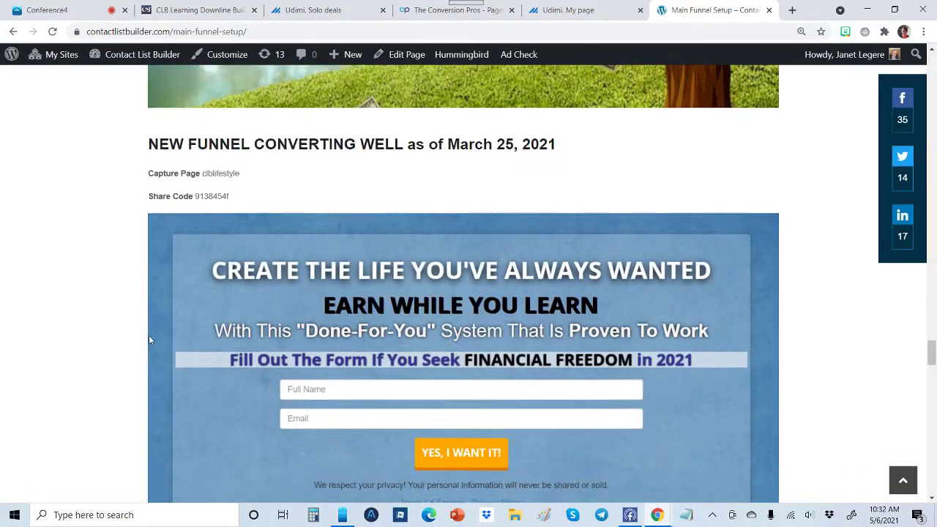
{"action": "scroll", "coordinate": [148, 339], "scroll_direction": "down", "scroll_amount": 1}
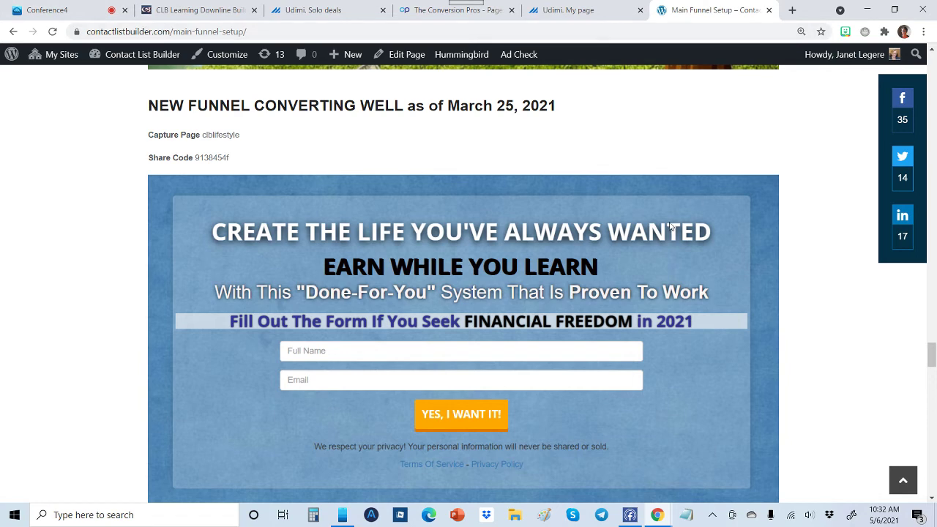
{"action": "scroll", "coordinate": [688, 173], "scroll_direction": "down", "scroll_amount": 6}
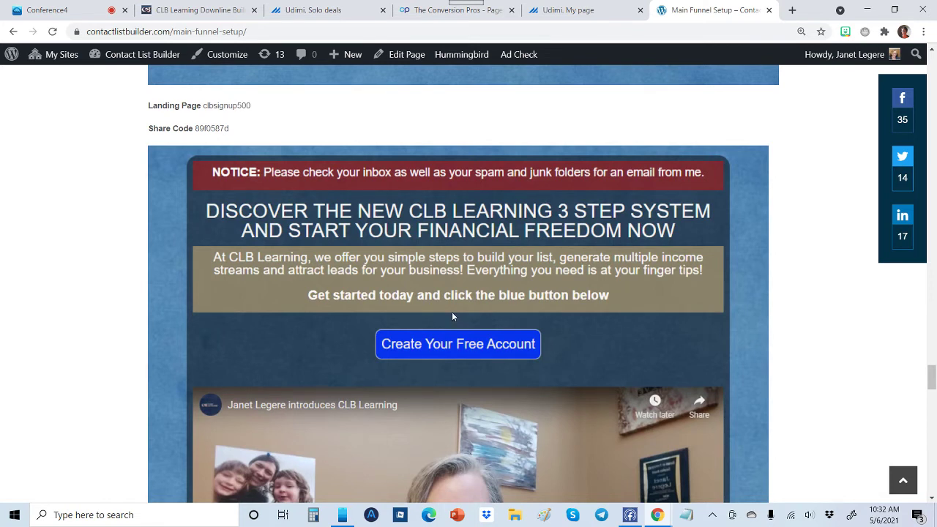
{"action": "scroll", "coordinate": [550, 256], "scroll_direction": "down", "scroll_amount": 3}
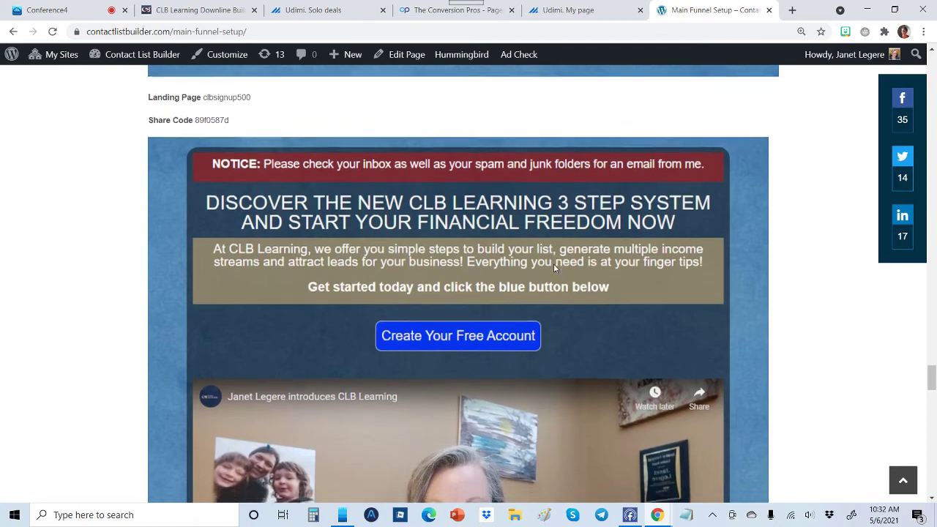
{"action": "scroll", "coordinate": [542, 295], "scroll_direction": "down", "scroll_amount": 4}
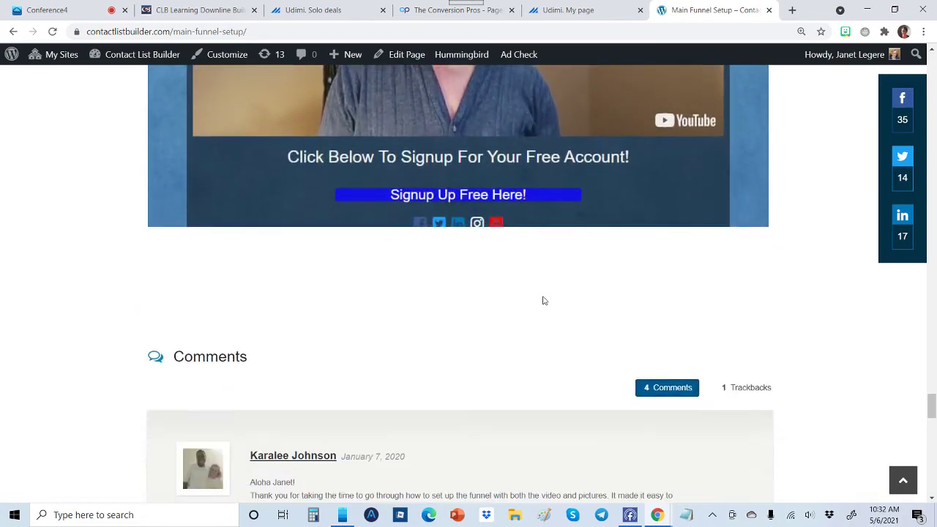
Step: Copy the share code of the clblifestyle capture page from the new funnel section dated March 25, 2021
{"action": "scroll", "coordinate": [542, 296], "scroll_direction": "up", "scroll_amount": 10}
{"action": "scroll", "coordinate": [542, 296], "scroll_direction": "up", "scroll_amount": 20}
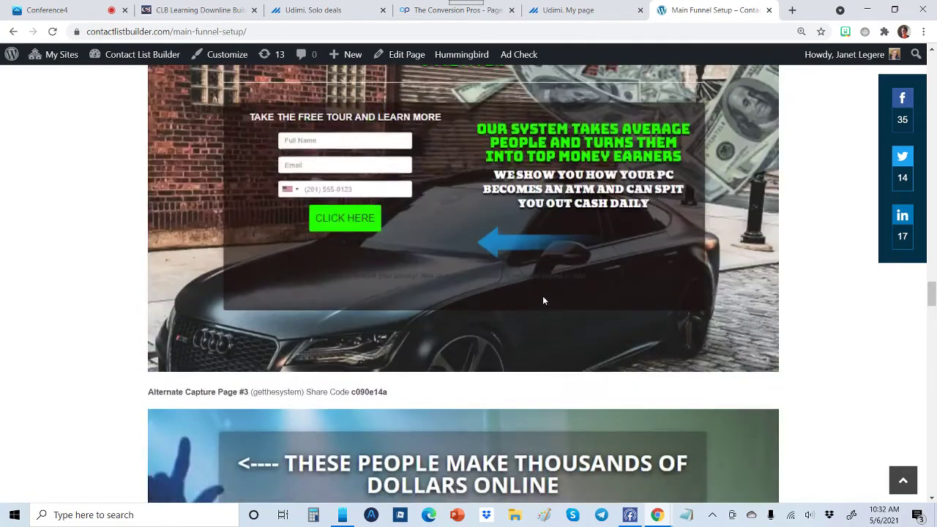
{"action": "scroll", "coordinate": [542, 295], "scroll_direction": "up", "scroll_amount": 7}
{"action": "scroll", "coordinate": [543, 295], "scroll_direction": "down", "scroll_amount": 20}
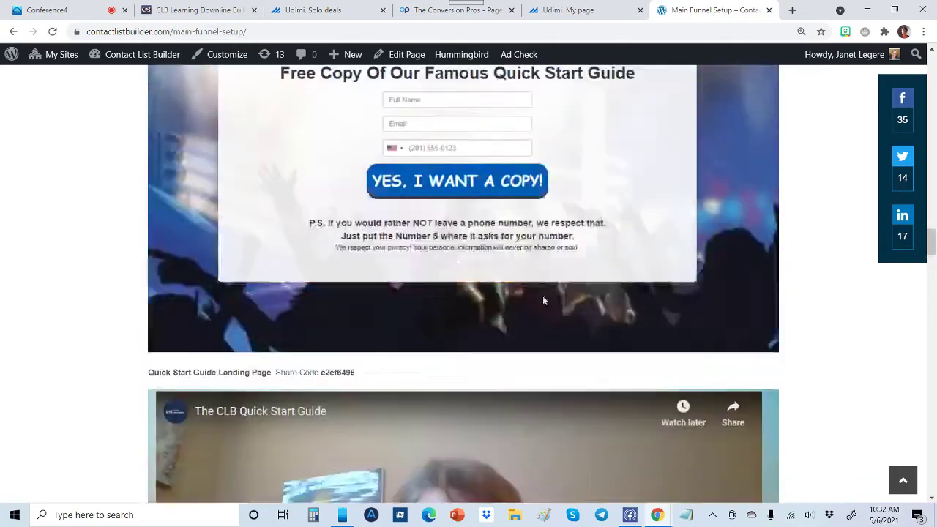
{"action": "scroll", "coordinate": [543, 299], "scroll_direction": "down", "scroll_amount": 15}
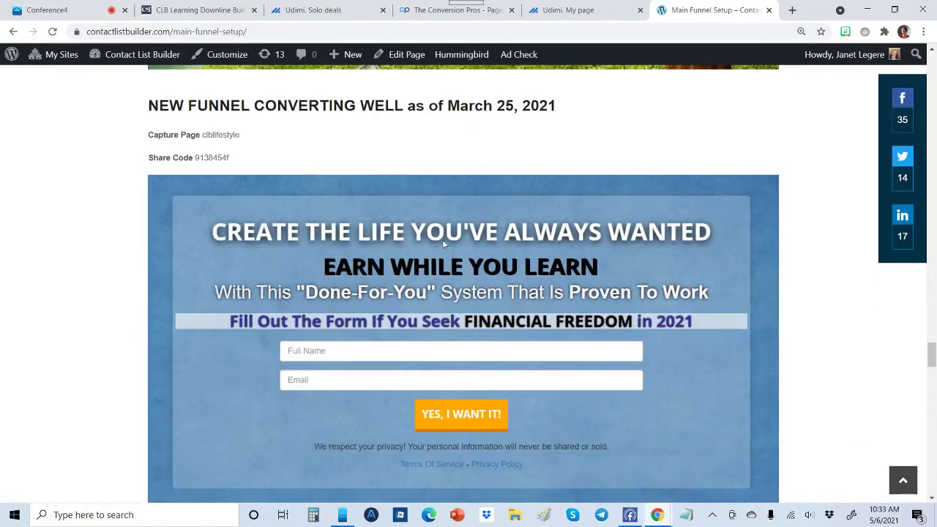
{"action": "left_click_drag", "start_coordinate": [230, 158], "coordinate": [196, 159]}
{"action": "key", "text": "ctrl+c"}
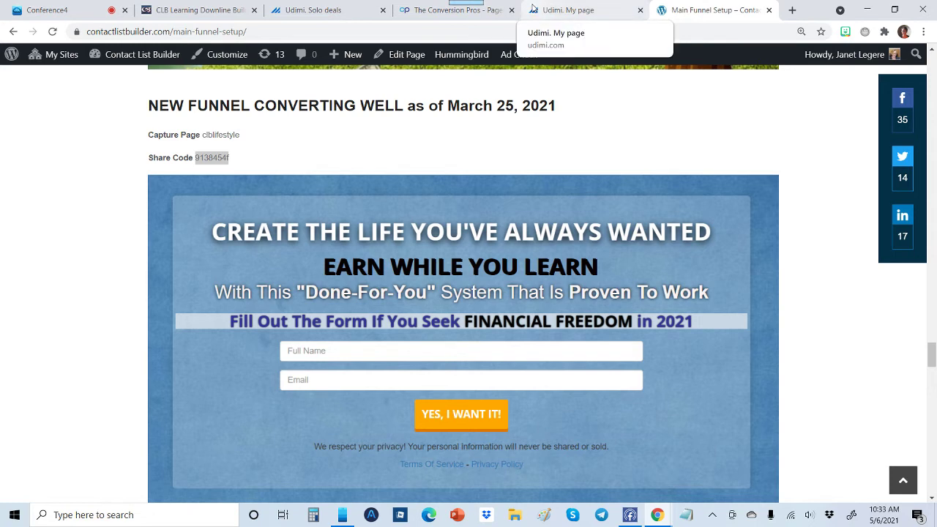
Step: Preview the public clblifestyle page from the Conversion Pros pages list and compare it with the sample on the Main Funnel Setup page
{"action": "left_click", "coordinate": [564, 10]}
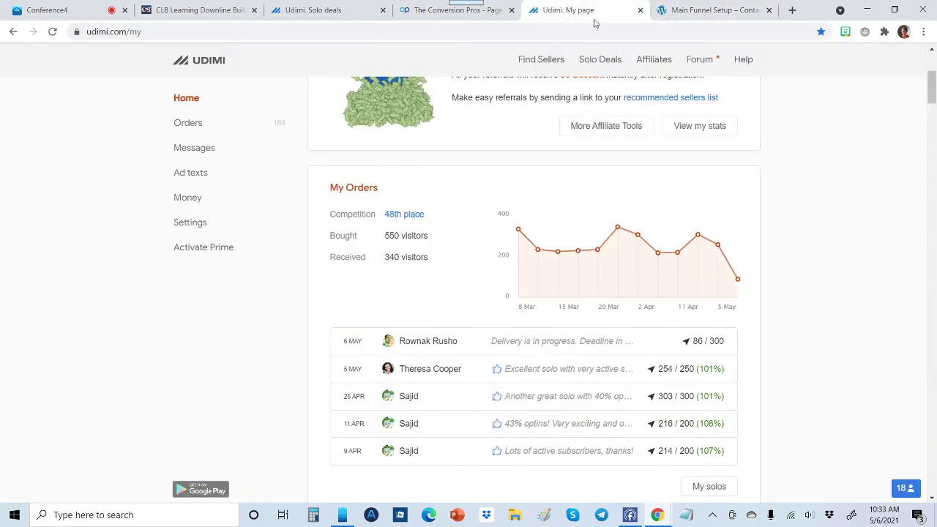
{"action": "left_click", "coordinate": [451, 11]}
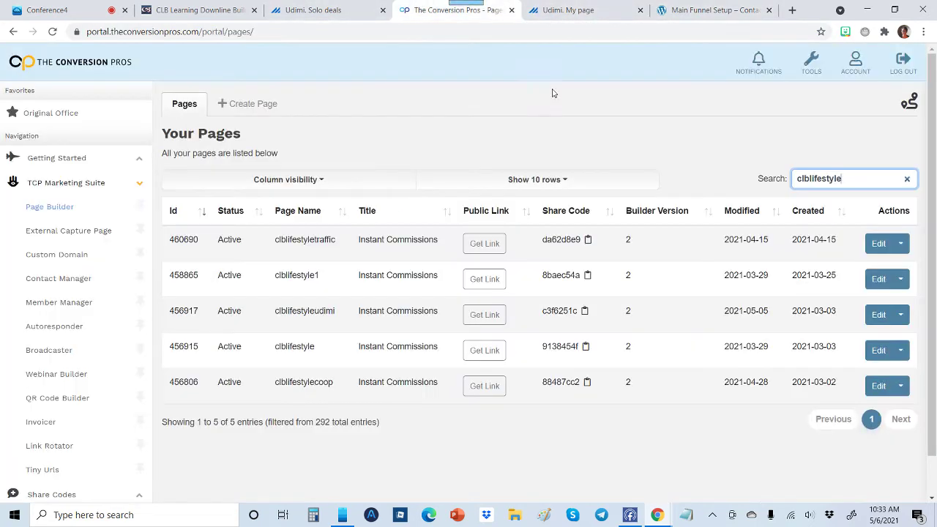
{"action": "left_click", "coordinate": [487, 351]}
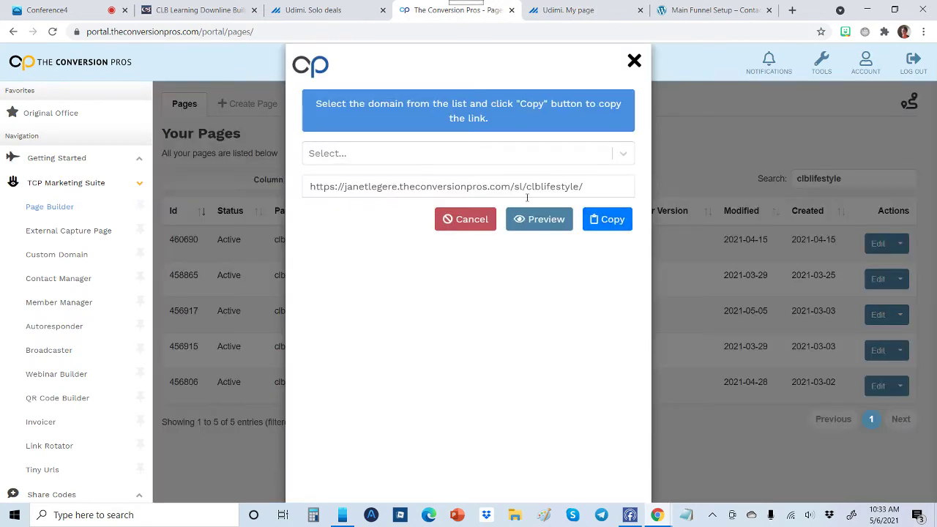
{"action": "left_click", "coordinate": [544, 223]}
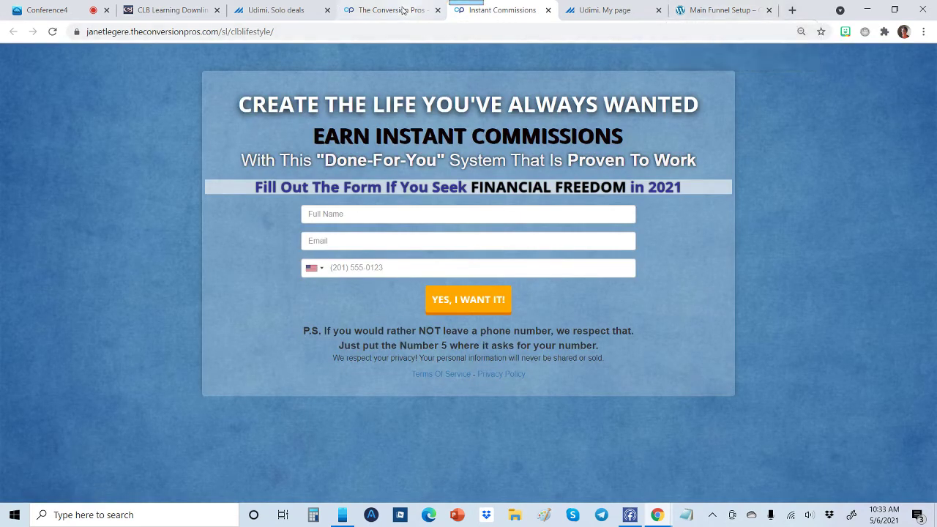
{"action": "left_click", "coordinate": [724, 9]}
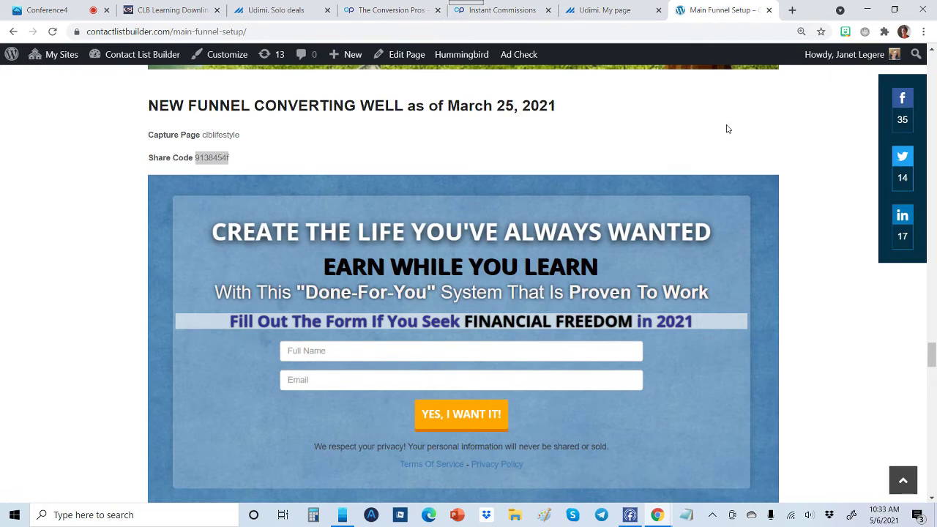
{"action": "left_click", "coordinate": [505, 11]}
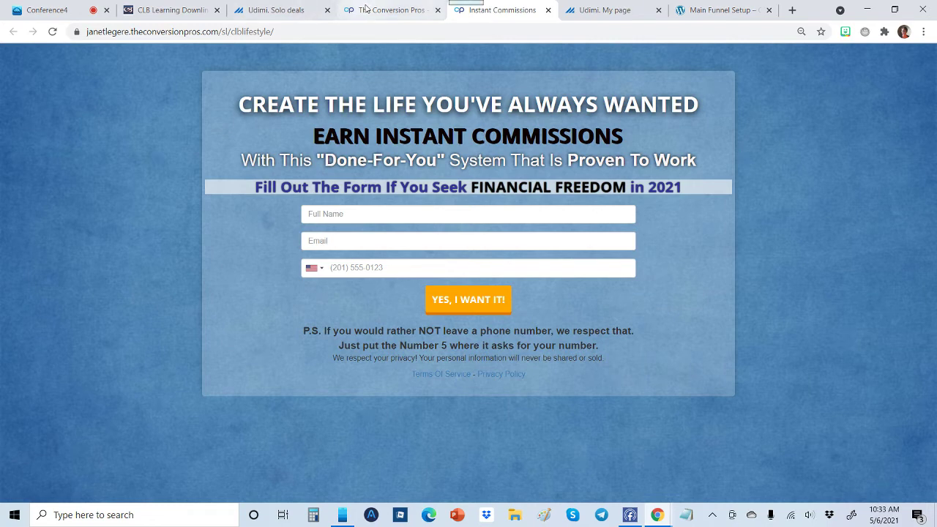
Step: Return to the pages list in The Conversion Pros and copy the share code of the clblifestyle page
{"action": "left_click", "coordinate": [388, 10]}
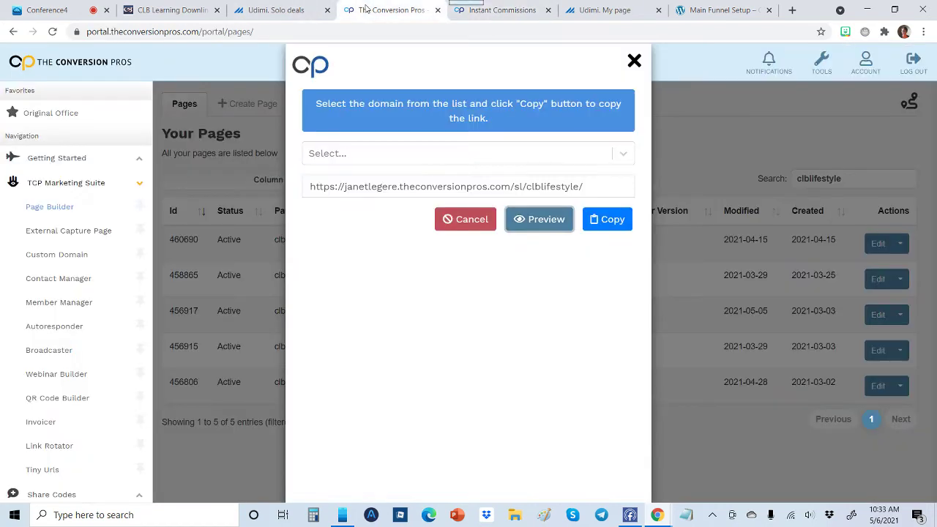
{"action": "left_click", "coordinate": [634, 61]}
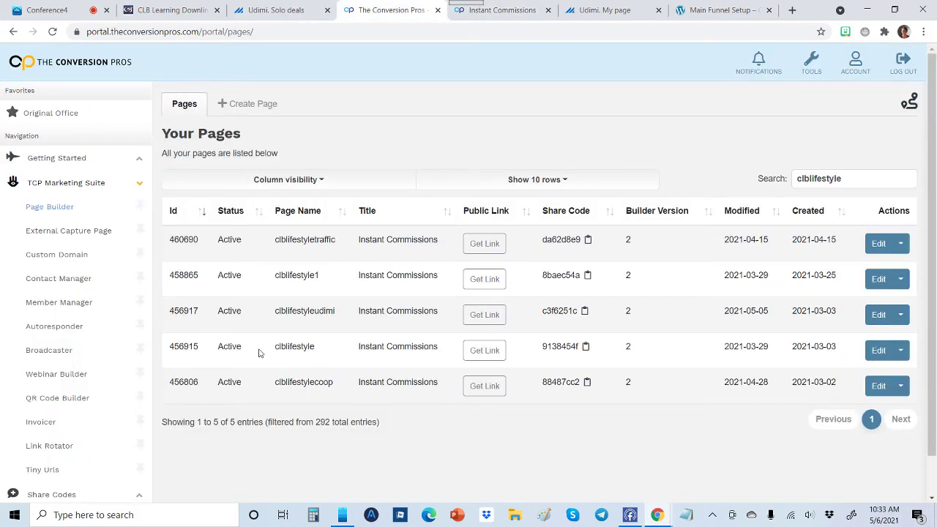
{"action": "left_click", "coordinate": [586, 349]}
Step: Create a new page from the copied share code and open the copied page for editing
{"action": "left_click", "coordinate": [258, 108]}
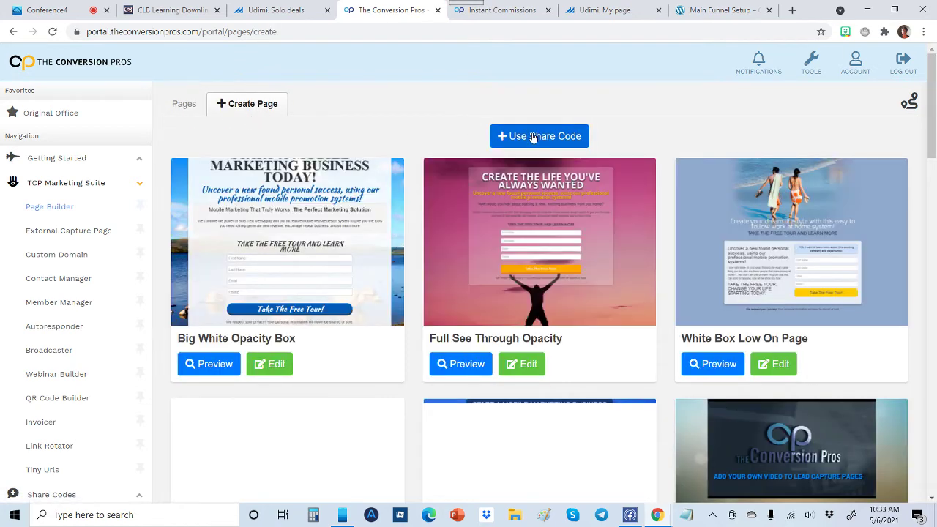
{"action": "left_click", "coordinate": [538, 136]}
{"action": "left_click", "coordinate": [337, 135]}
{"action": "key", "text": "ctrl+v"}
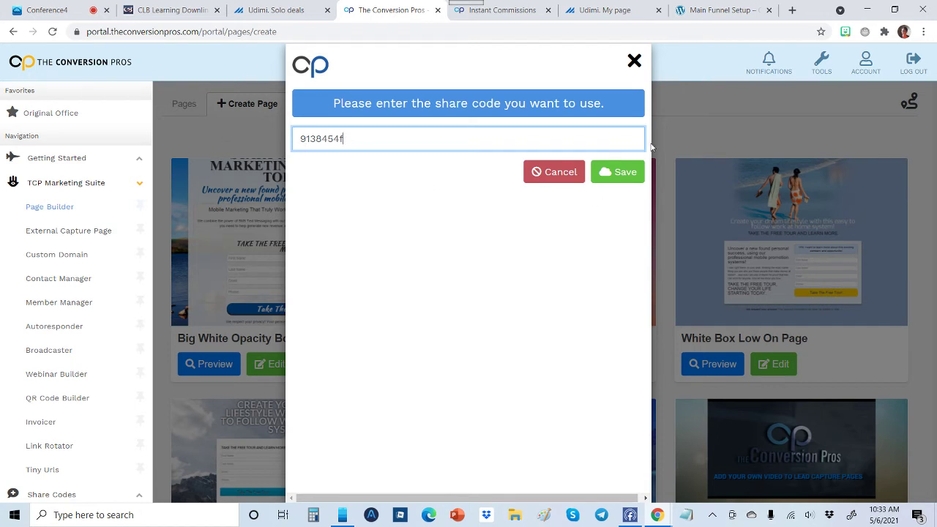
{"action": "left_click", "coordinate": [624, 173]}
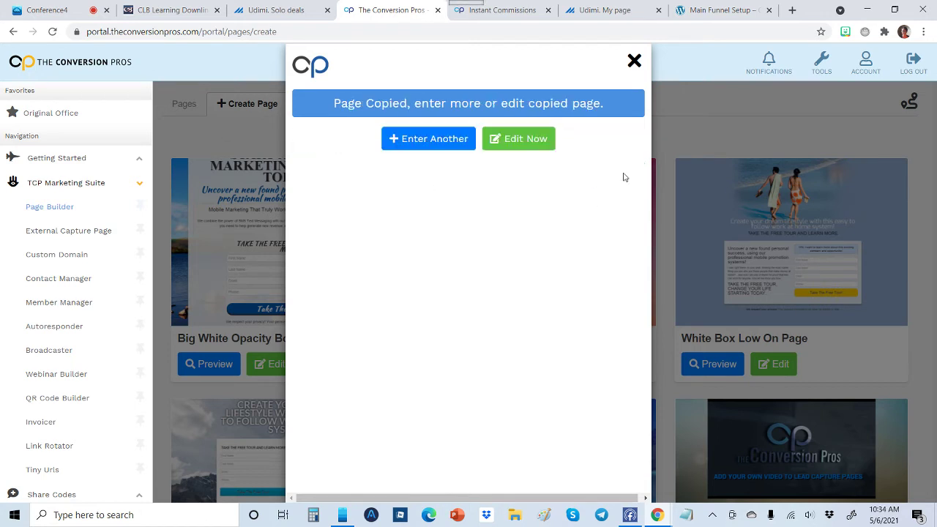
{"action": "left_click", "coordinate": [535, 146]}
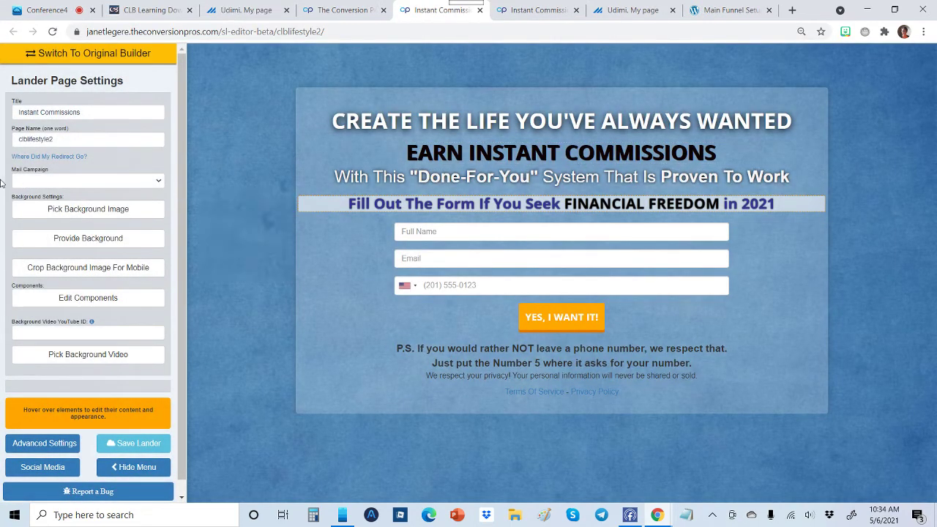
Step: Set the new lander's mail campaign to CLB Personal
{"action": "left_click", "coordinate": [38, 181]}
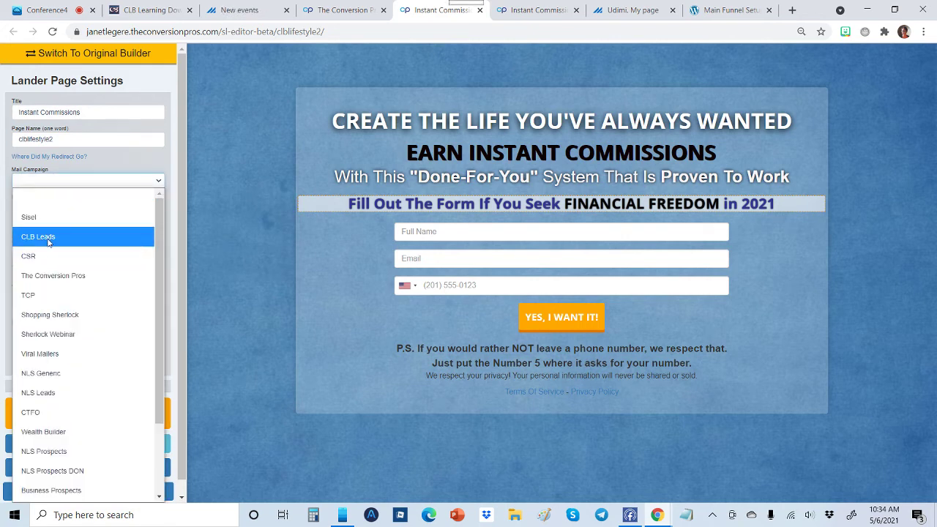
{"action": "scroll", "coordinate": [48, 242], "scroll_direction": "down", "scroll_amount": 2}
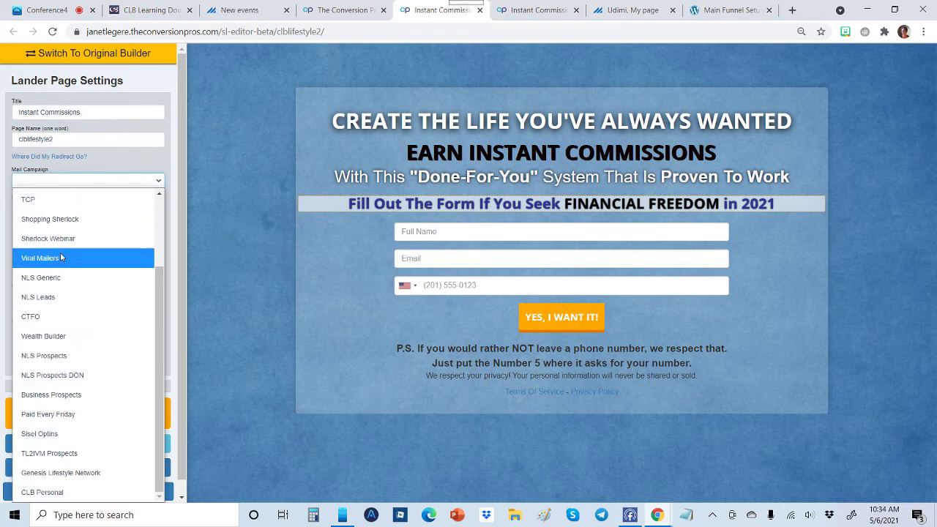
{"action": "left_click", "coordinate": [42, 492]}
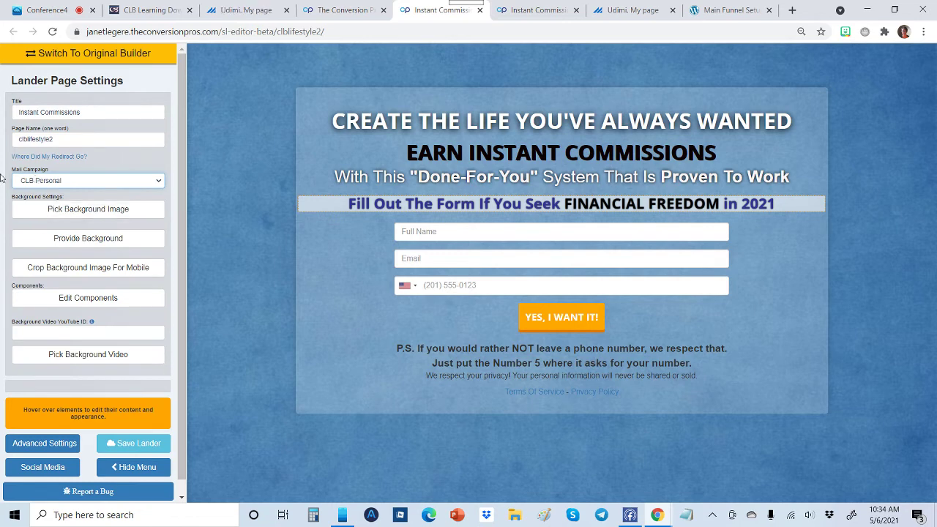
Step: Rename the new lander page as clblifestylesolos
{"action": "left_click", "coordinate": [71, 139]}
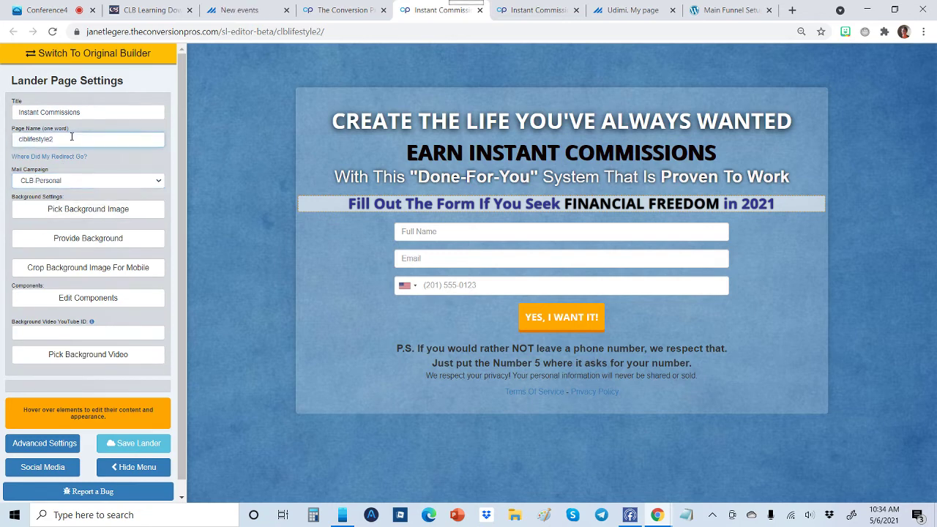
{"action": "key", "text": "BackSpace"}
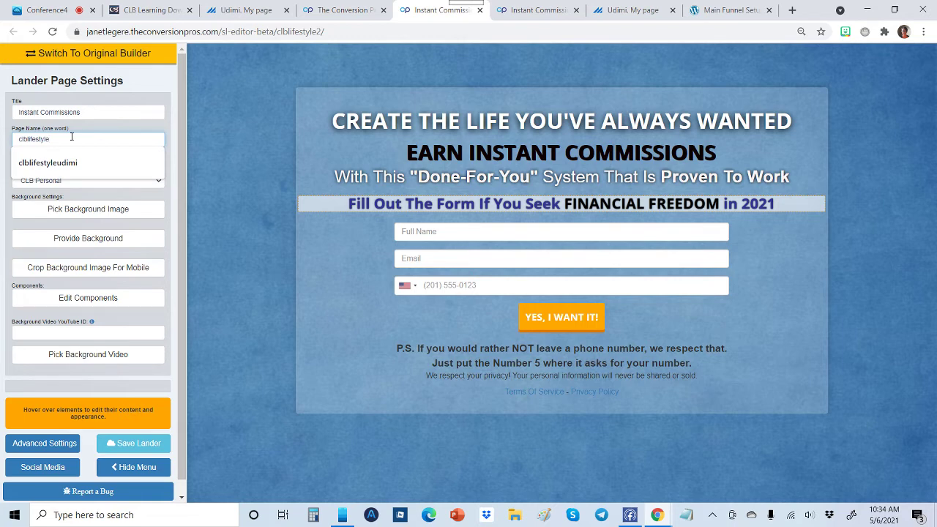
{"action": "type", "text": "udimi"}
{"action": "key", "text": "BackSpace"}
{"action": "key", "text": "BackSpace"}
{"action": "key", "text": "BackSpace"}
{"action": "key", "text": "BackSpace"}
{"action": "key", "text": "BackSpace"}
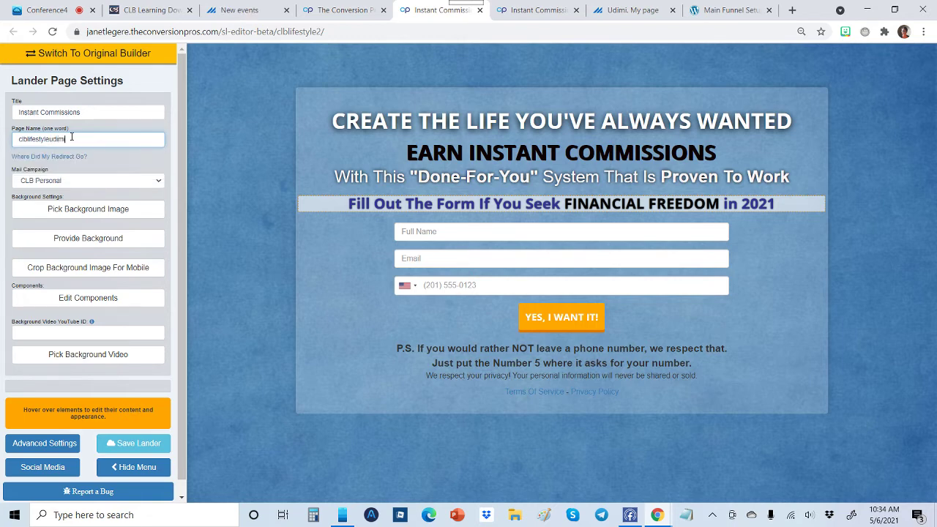
{"action": "type", "text": "dolo"}
{"action": "key", "text": "BackSpace"}
{"action": "key", "text": "BackSpace"}
{"action": "key", "text": "BackSpace"}
{"action": "key", "text": "BackSpace"}
{"action": "type", "text": "so"}
Step: Change the capture form to the version with only Full Name and Email, and save the lander
{"action": "scroll", "coordinate": [105, 281], "scroll_direction": "down", "scroll_amount": 1}
{"action": "mouse_move", "coordinate": [469, 309]}
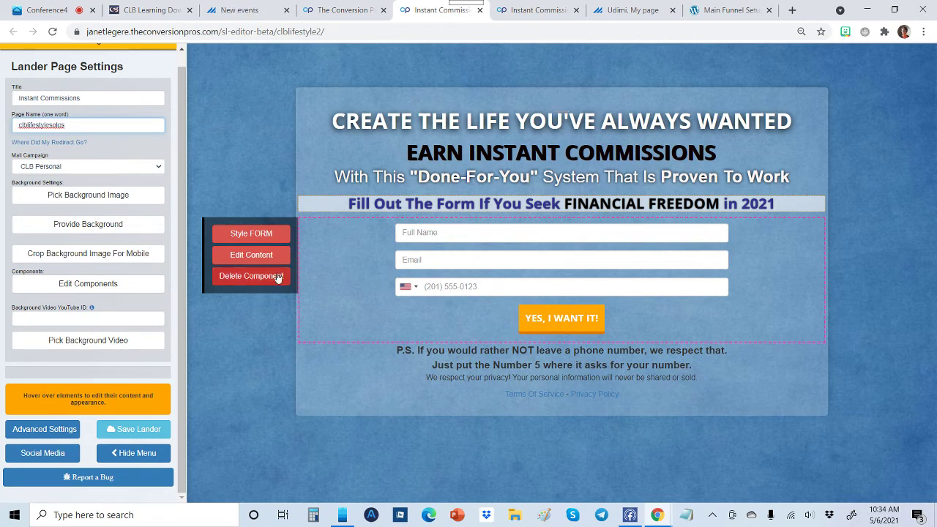
{"action": "left_click", "coordinate": [233, 255]}
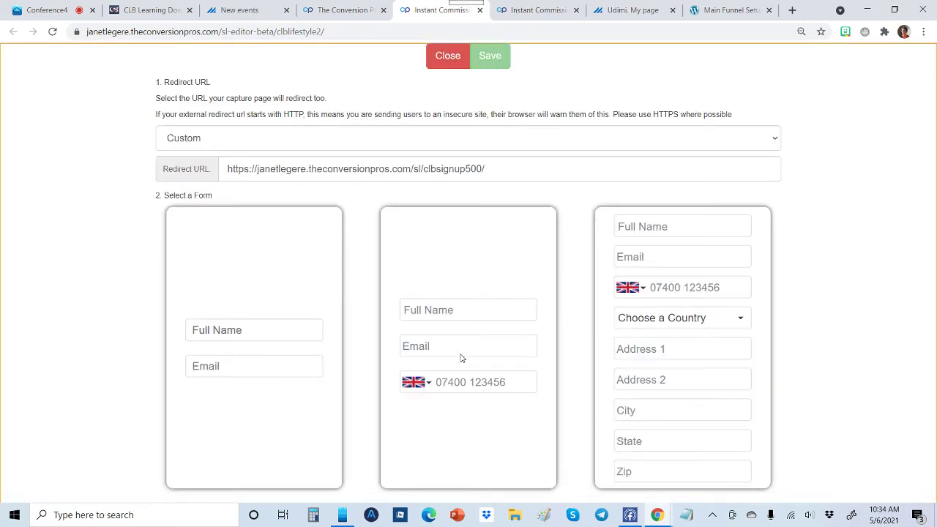
{"action": "left_click", "coordinate": [252, 345]}
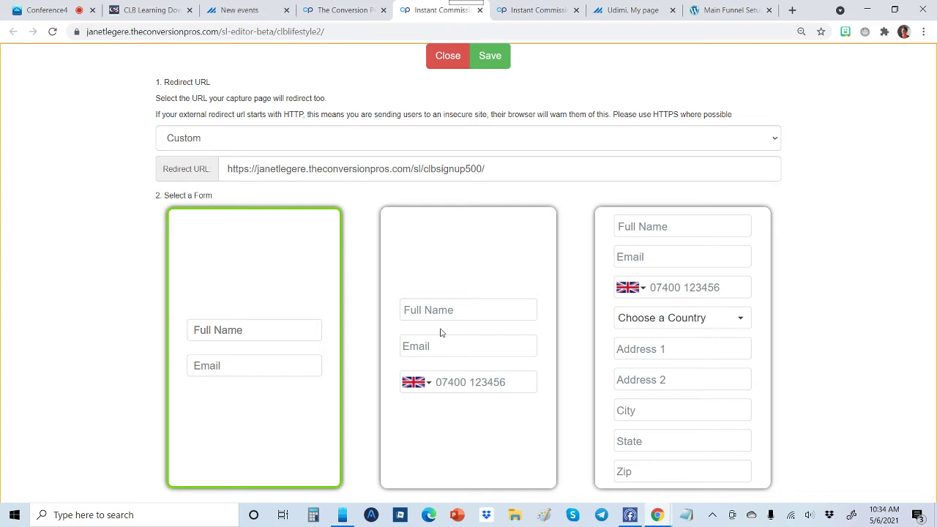
{"action": "left_click", "coordinate": [503, 56]}
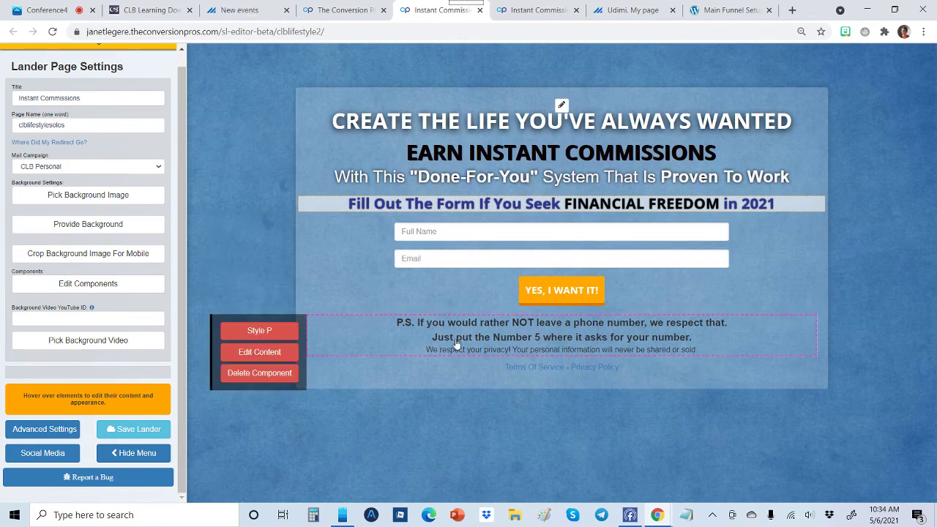
{"action": "left_click", "coordinate": [117, 429]}
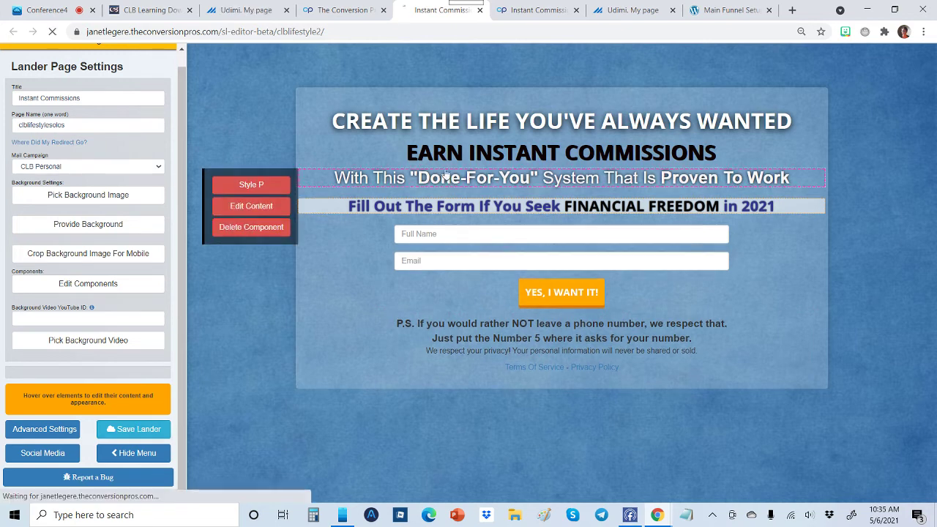
Step: Copy the public link of the clblifestylesolos page from the Conversion Pros pages list
{"action": "left_click", "coordinate": [318, 15]}
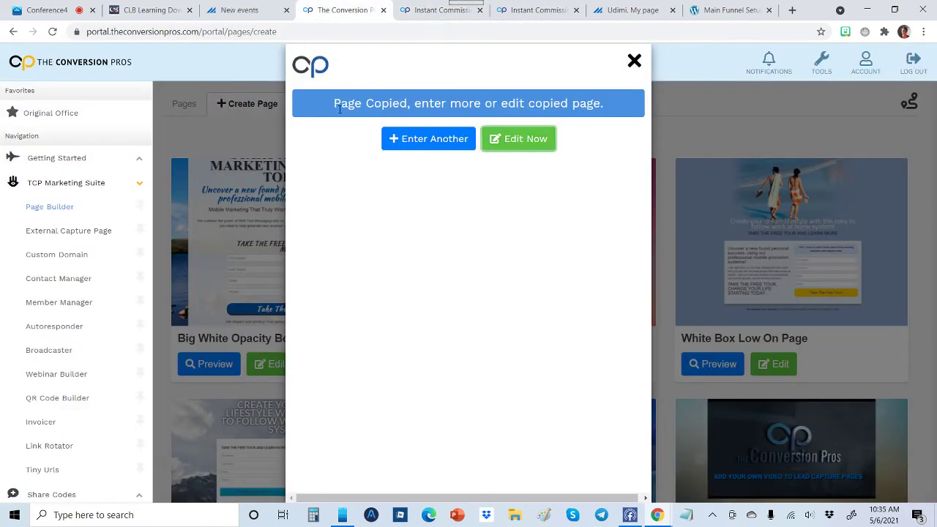
{"action": "left_click", "coordinate": [633, 60]}
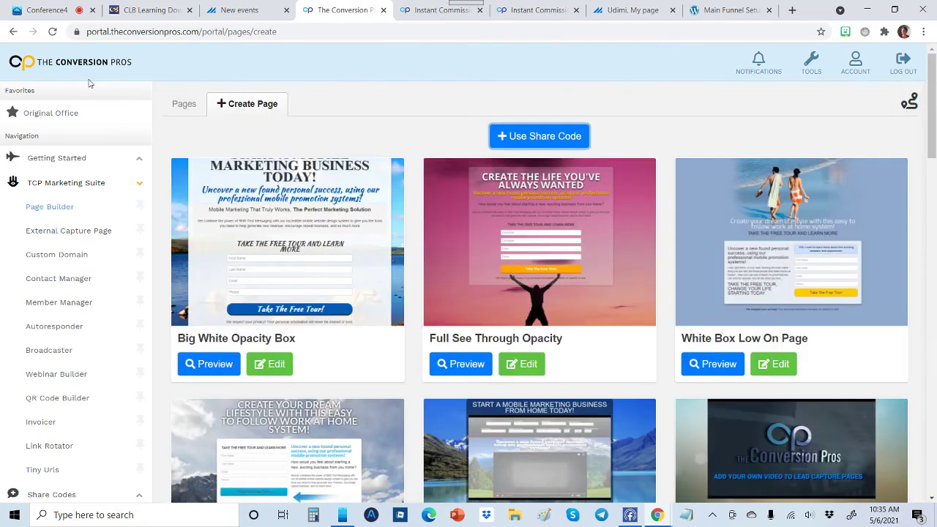
{"action": "left_click", "coordinate": [183, 103]}
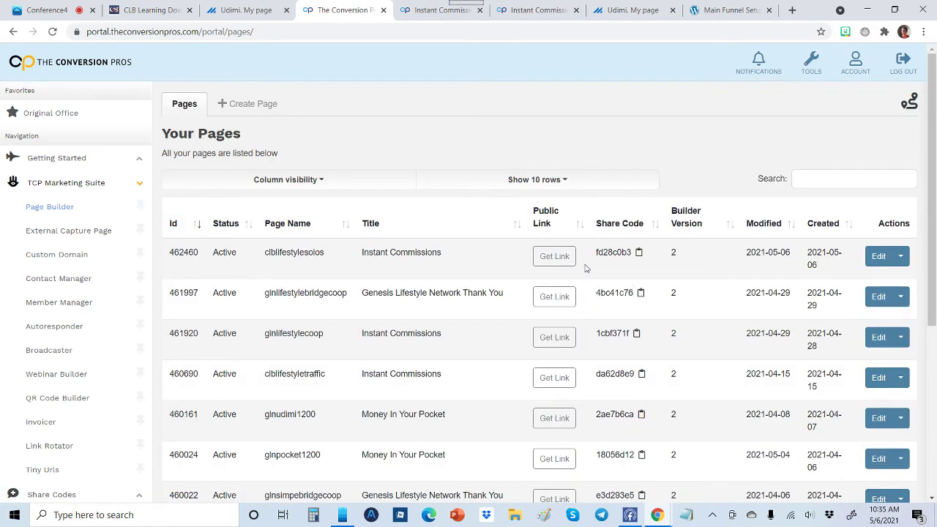
{"action": "left_click", "coordinate": [561, 256]}
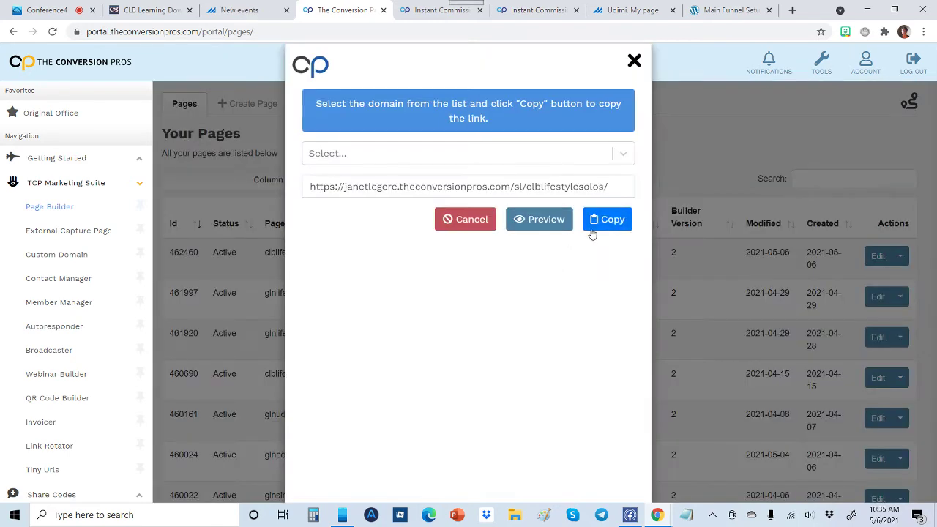
{"action": "left_click", "coordinate": [629, 220]}
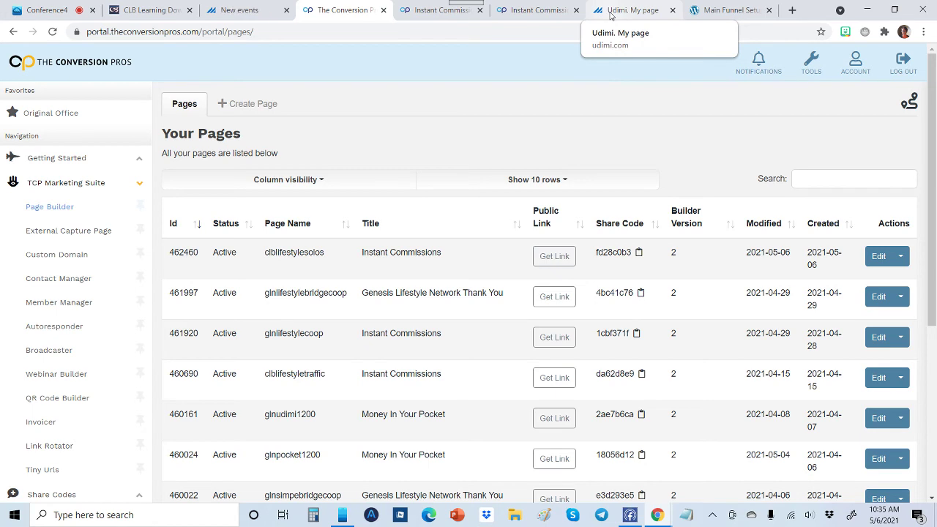
Step: View the Solo Deals listings on Udimi, and check the chat in the Conference4 meeting room for replies
{"action": "left_click", "coordinate": [246, 10]}
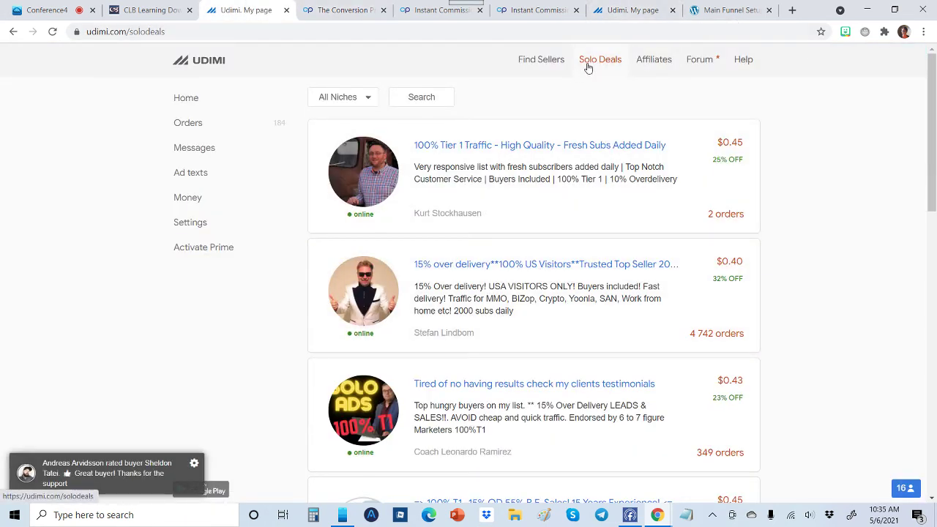
{"action": "left_click", "coordinate": [587, 64]}
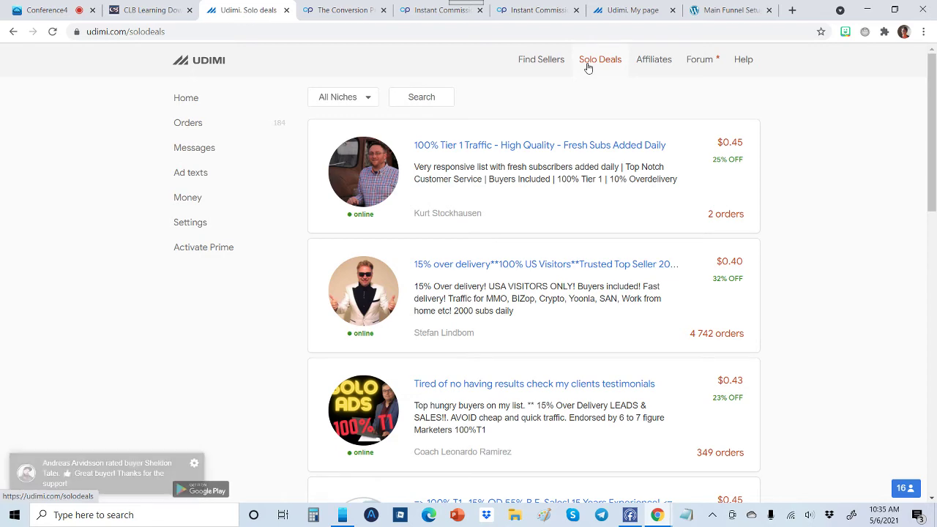
{"action": "left_click", "coordinate": [16, 12]}
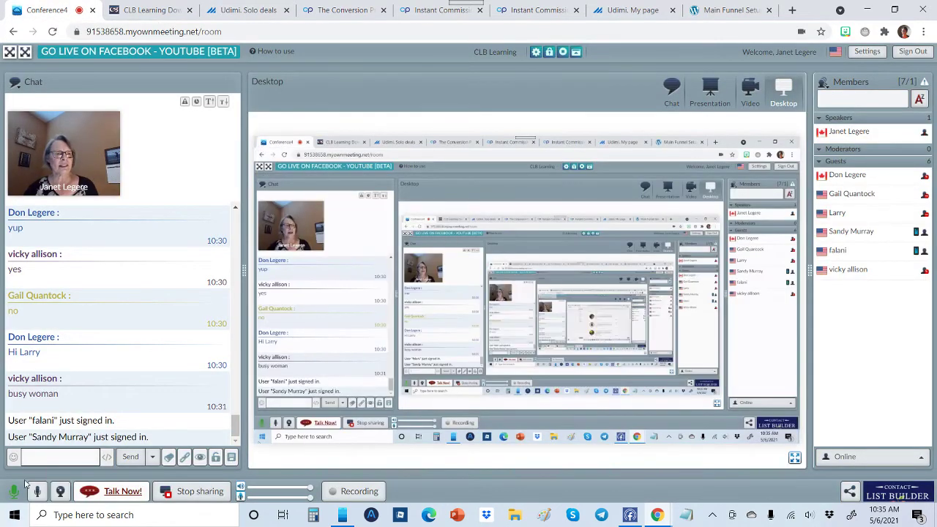
{"action": "left_click", "coordinate": [57, 452]}
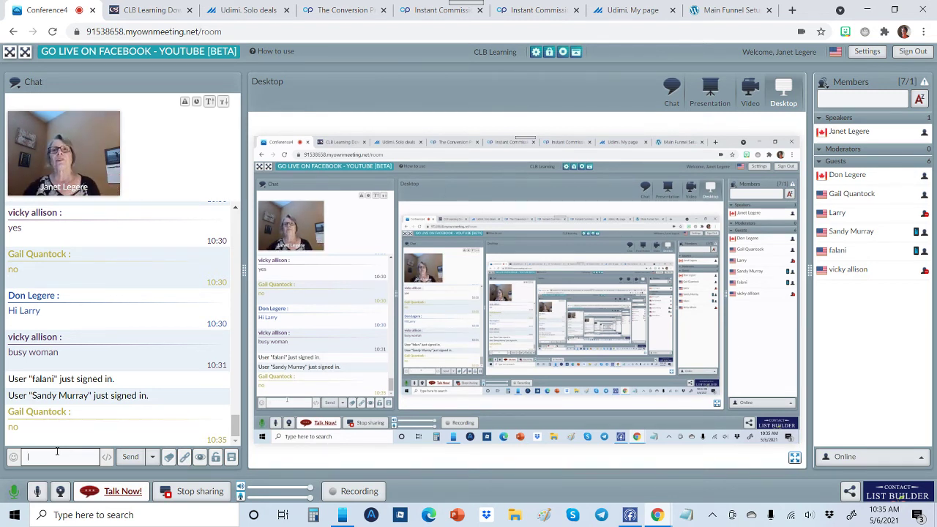
Step: Open the Contact Manager in The Conversion Pros and examine which lander each recent contact came from
{"action": "left_click", "coordinate": [355, 8]}
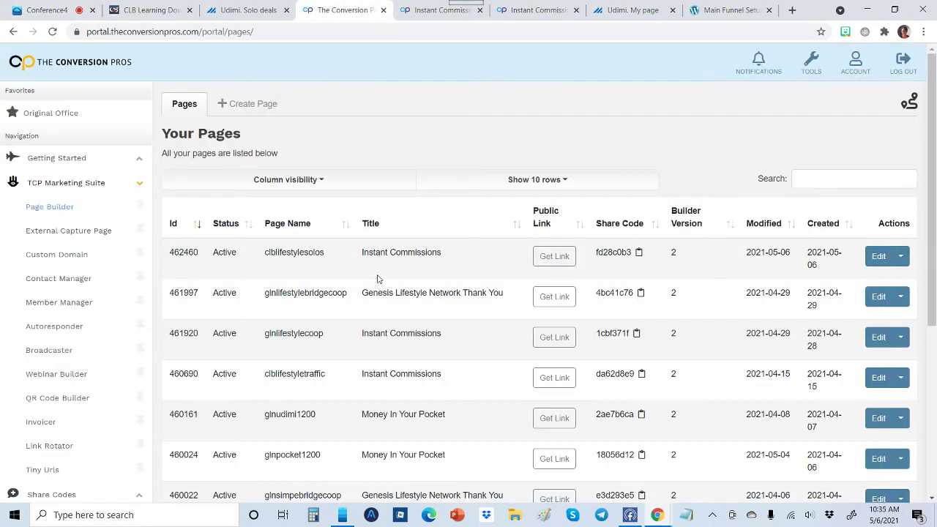
{"action": "left_click", "coordinate": [56, 278]}
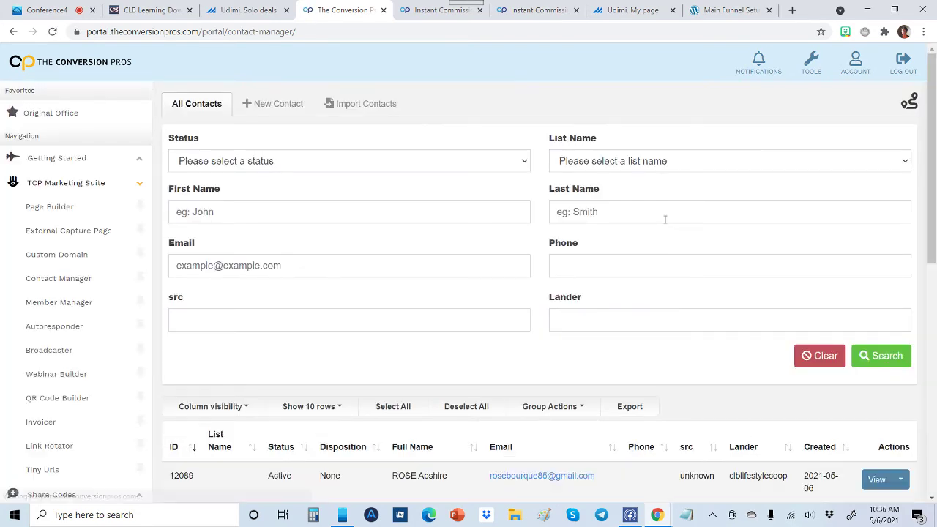
{"action": "scroll", "coordinate": [665, 169], "scroll_direction": "down", "scroll_amount": 3}
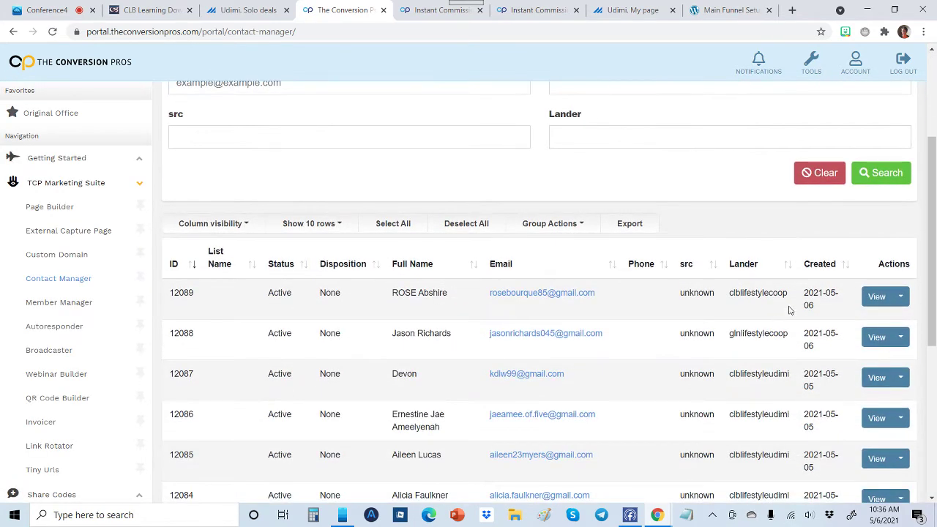
{"action": "left_click_drag", "start_coordinate": [788, 293], "coordinate": [730, 293]}
{"action": "left_click", "coordinate": [730, 292]}
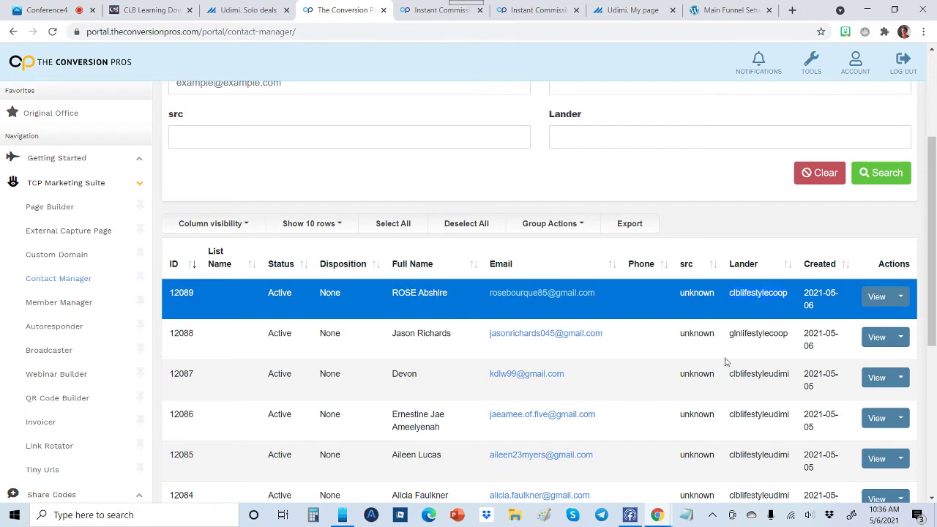
{"action": "left_click_drag", "start_coordinate": [795, 339], "coordinate": [723, 339]}
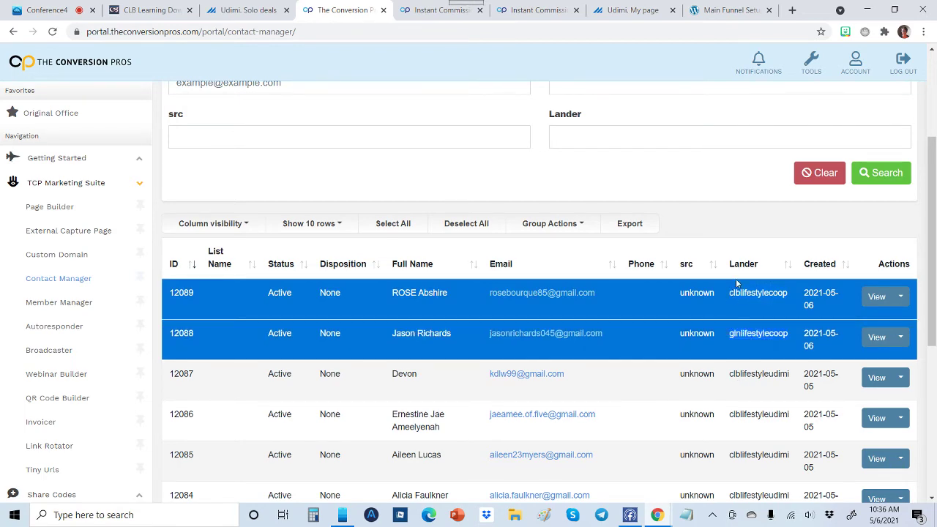
{"action": "left_click", "coordinate": [646, 348]}
{"action": "scroll", "coordinate": [696, 307], "scroll_direction": "down", "scroll_amount": 3}
{"action": "left_click_drag", "start_coordinate": [734, 188], "coordinate": [774, 191]}
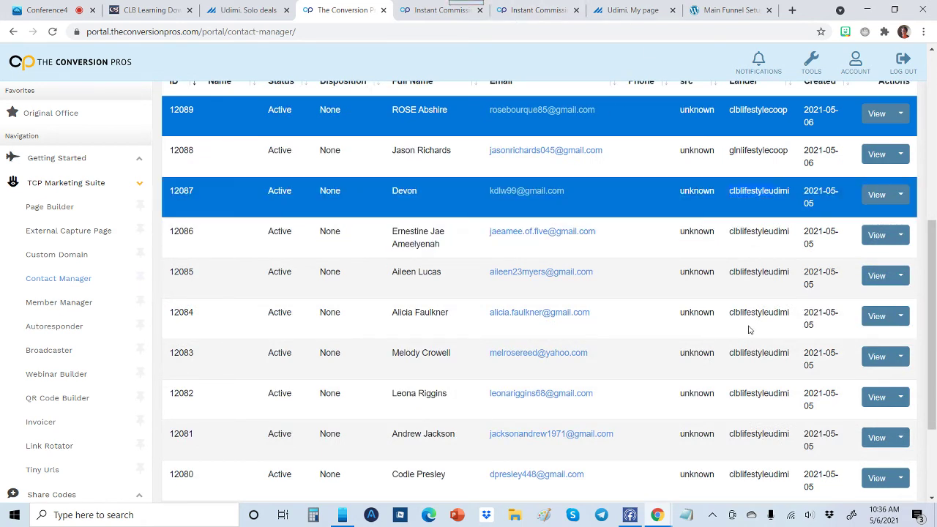
{"action": "scroll", "coordinate": [756, 281], "scroll_direction": "up", "scroll_amount": 1}
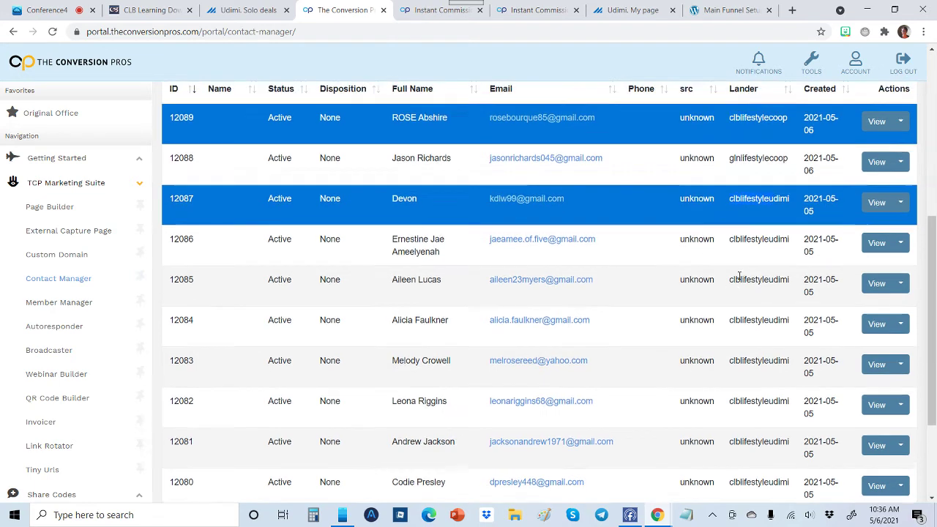
{"action": "left_click", "coordinate": [757, 252]}
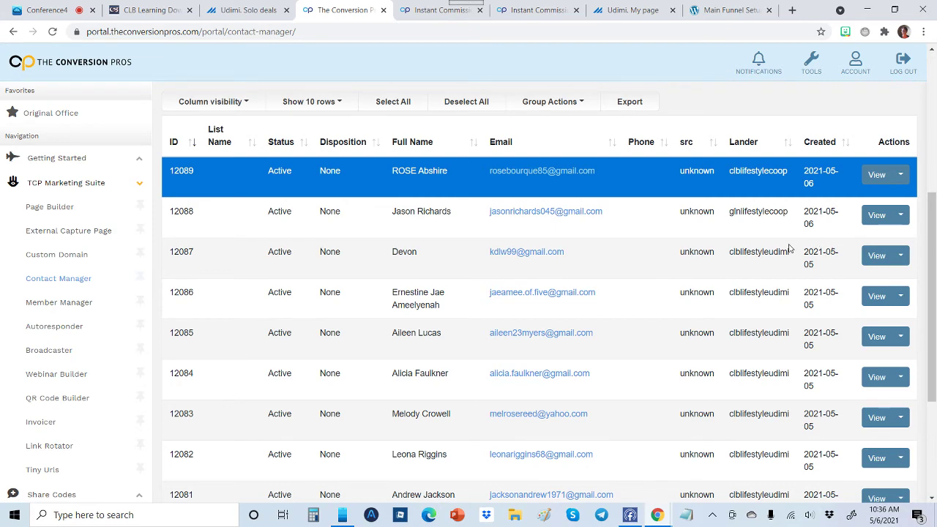
{"action": "left_click_drag", "start_coordinate": [730, 255], "coordinate": [762, 267]}
{"action": "left_click", "coordinate": [744, 277]}
{"action": "scroll", "coordinate": [786, 129], "scroll_direction": "up", "scroll_amount": 2}
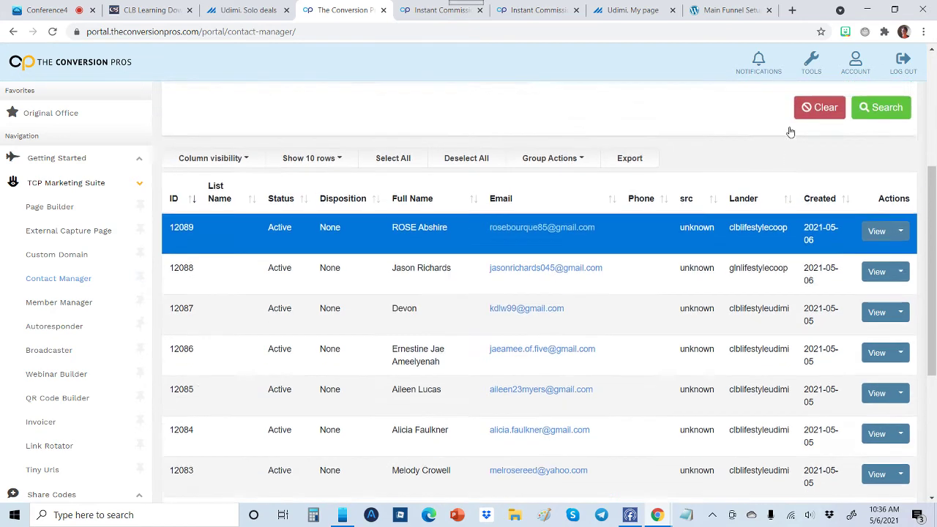
Step: Filter the Contact Manager list by the lander clblifestyleudimi and look through the matching contacts
{"action": "left_click", "coordinate": [611, 139]}
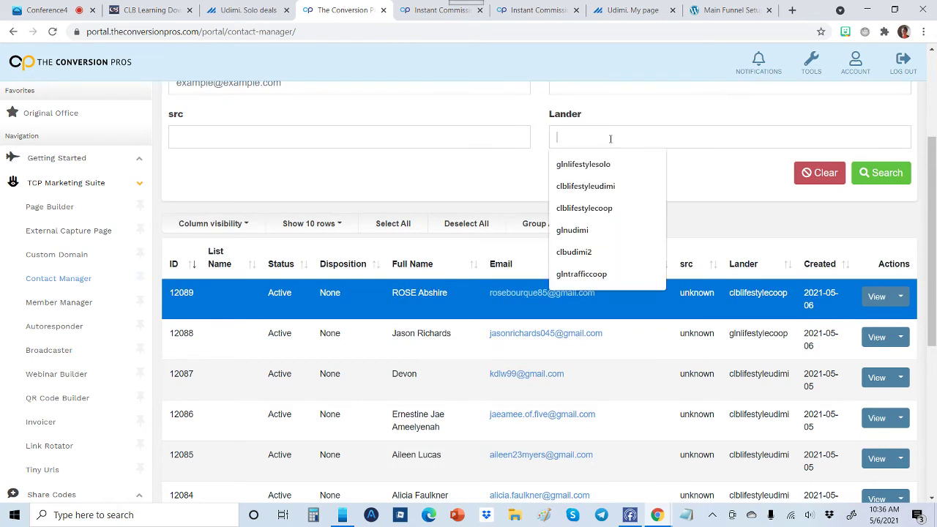
{"action": "left_click", "coordinate": [604, 186]}
{"action": "left_click", "coordinate": [878, 178]}
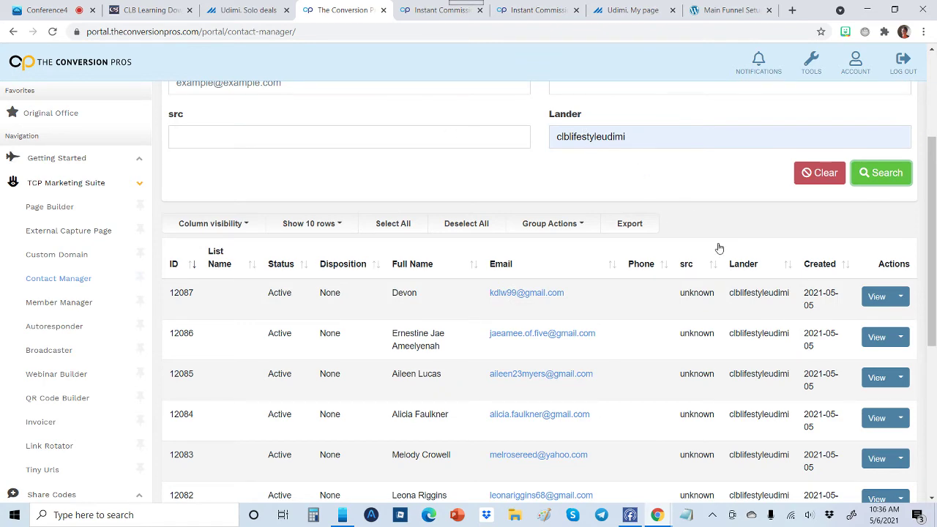
{"action": "scroll", "coordinate": [731, 205], "scroll_direction": "down", "scroll_amount": 2}
{"action": "scroll", "coordinate": [780, 190], "scroll_direction": "down", "scroll_amount": 3}
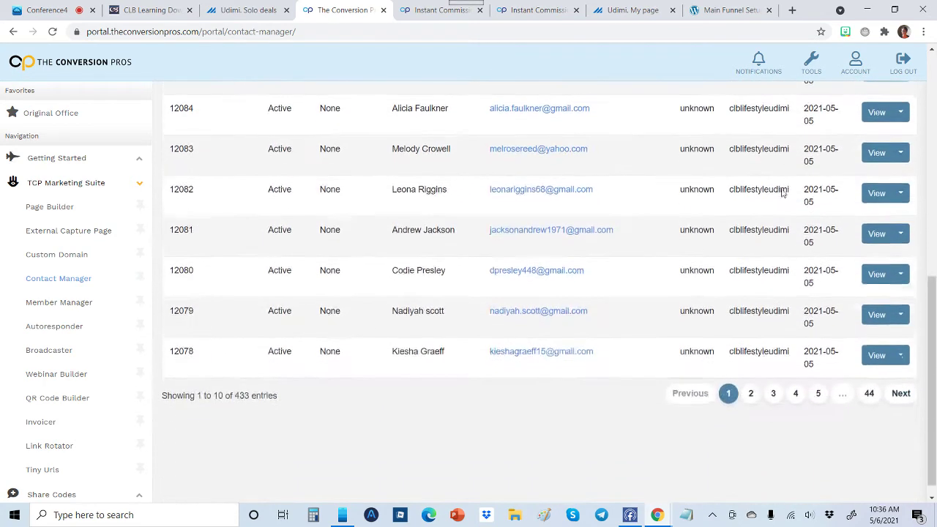
Step: Review pages 2 and 3 of the filtered contacts, highlighting the full name of the first contact on page 3
{"action": "left_click", "coordinate": [750, 382]}
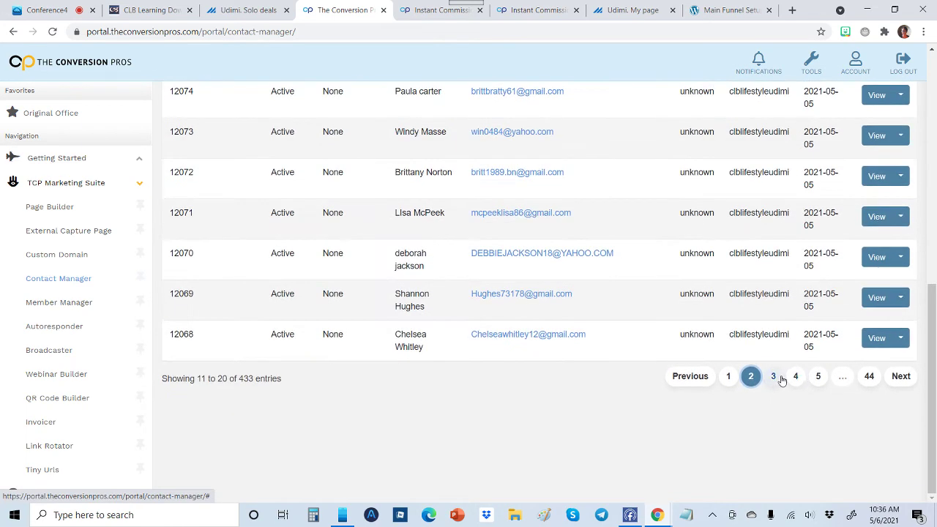
{"action": "left_click", "coordinate": [774, 381]}
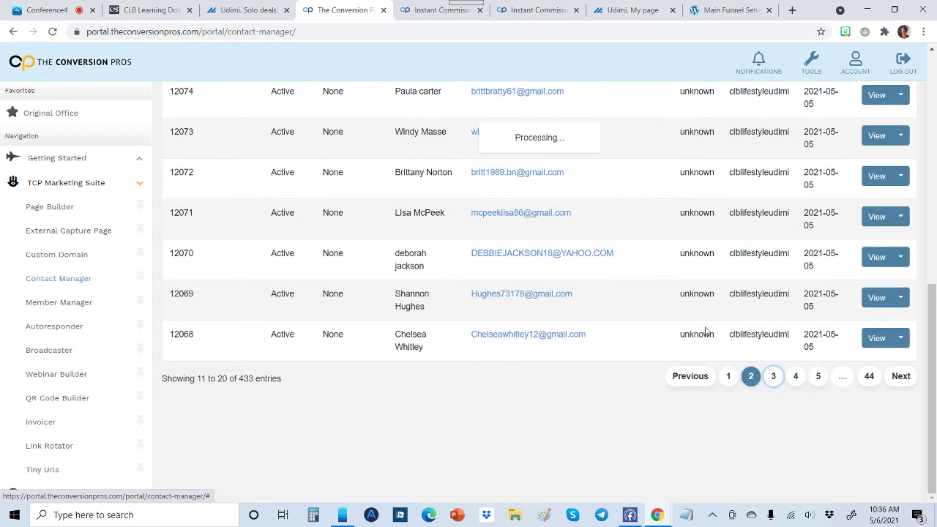
{"action": "scroll", "coordinate": [692, 290], "scroll_direction": "up", "scroll_amount": 2}
{"action": "scroll", "coordinate": [692, 290], "scroll_direction": "up", "scroll_amount": 2}
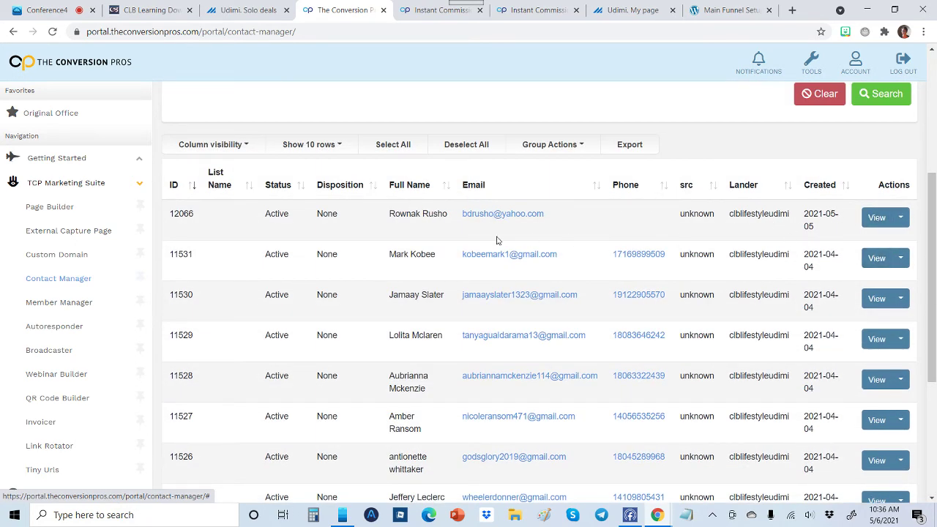
{"action": "left_click_drag", "start_coordinate": [387, 213], "coordinate": [461, 216]}
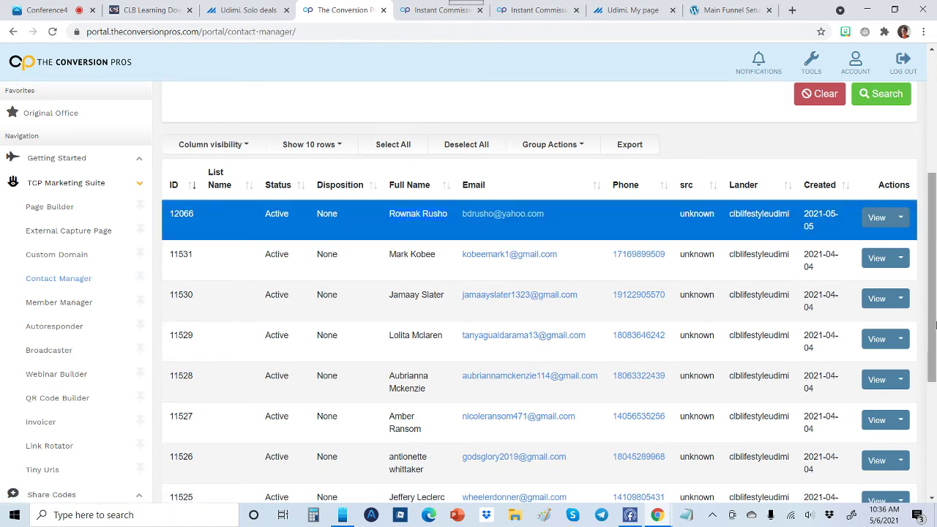
{"action": "scroll", "coordinate": [732, 328], "scroll_direction": "down", "scroll_amount": 3}
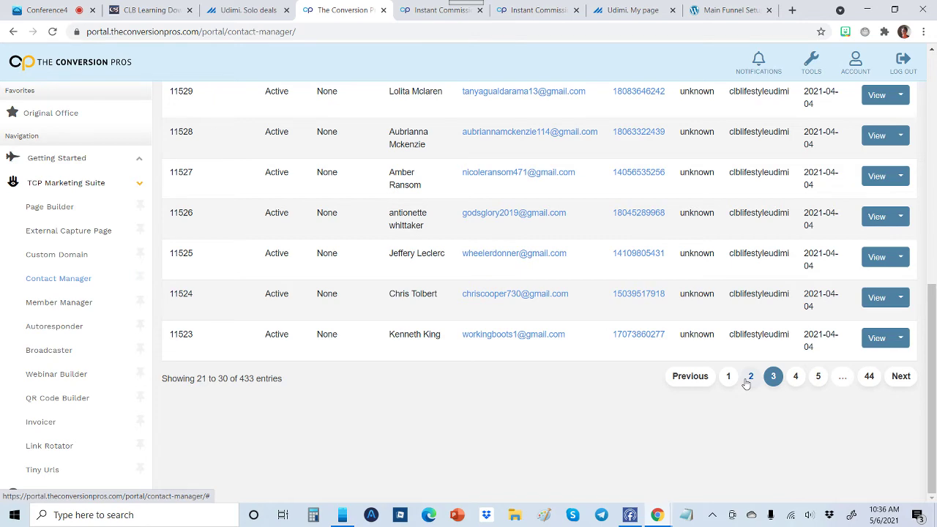
{"action": "scroll", "coordinate": [587, 412], "scroll_direction": "up", "scroll_amount": 2}
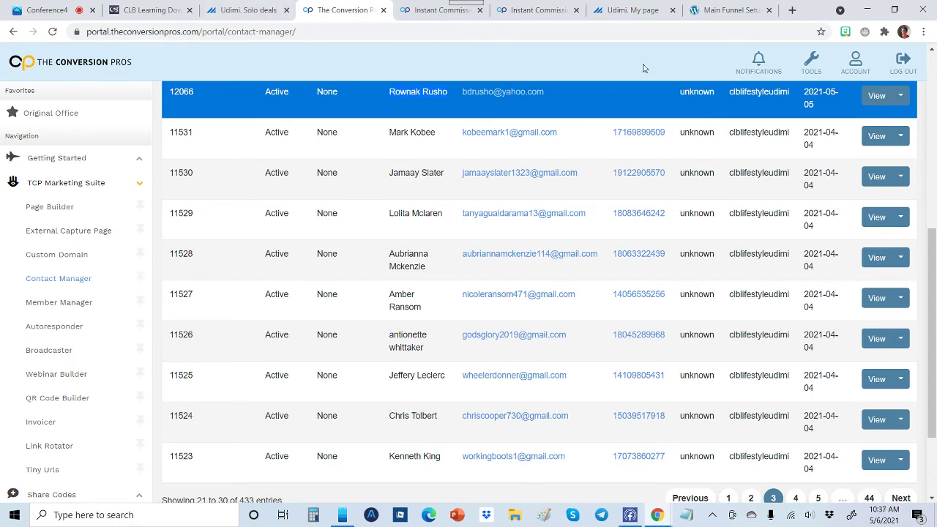
Step: Open the Referrals list on the CLB Learning site and examine the join dates and membership details of the newest direct referrals
{"action": "left_click", "coordinate": [150, 10]}
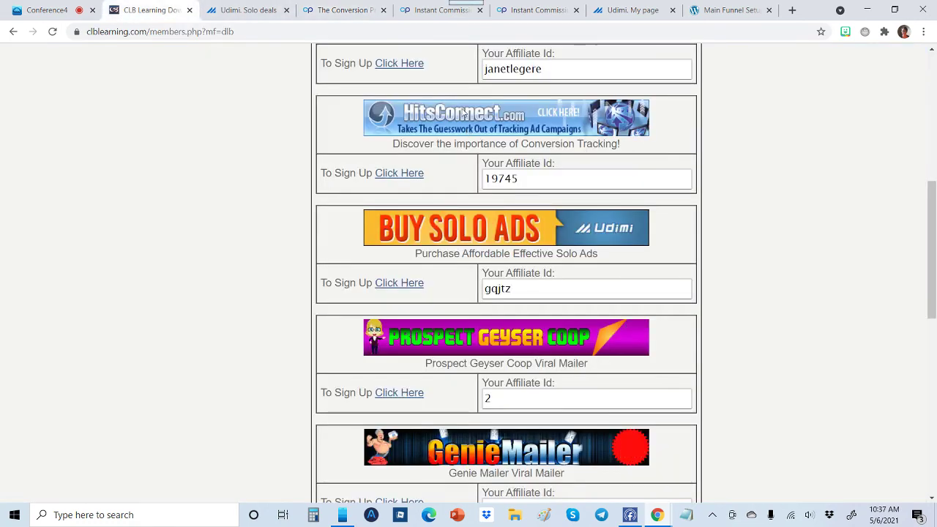
{"action": "scroll", "coordinate": [462, 112], "scroll_direction": "up", "scroll_amount": 5}
{"action": "scroll", "coordinate": [463, 112], "scroll_direction": "up", "scroll_amount": 1}
{"action": "mouse_move", "coordinate": [453, 80]}
{"action": "left_click", "coordinate": [441, 121]}
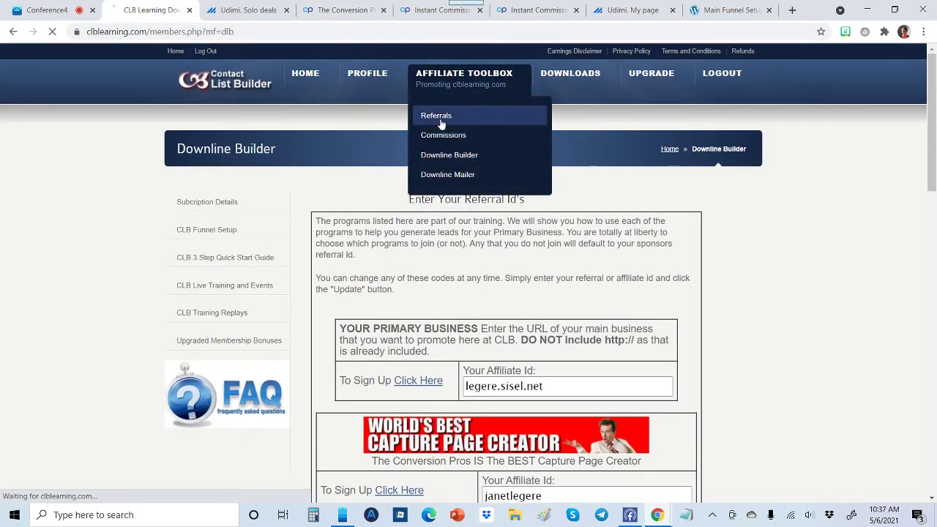
{"action": "scroll", "coordinate": [844, 261], "scroll_direction": "down", "scroll_amount": 1}
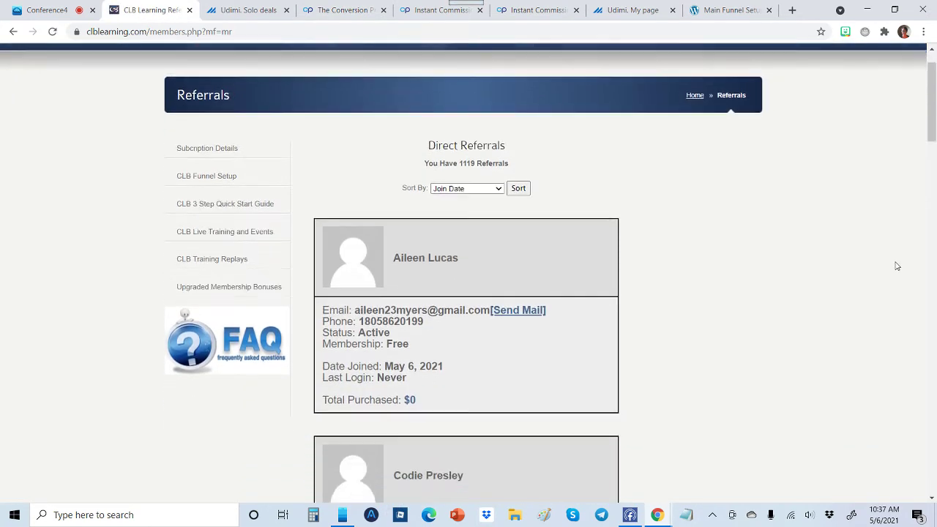
{"action": "scroll", "coordinate": [439, 282], "scroll_direction": "down", "scroll_amount": 2}
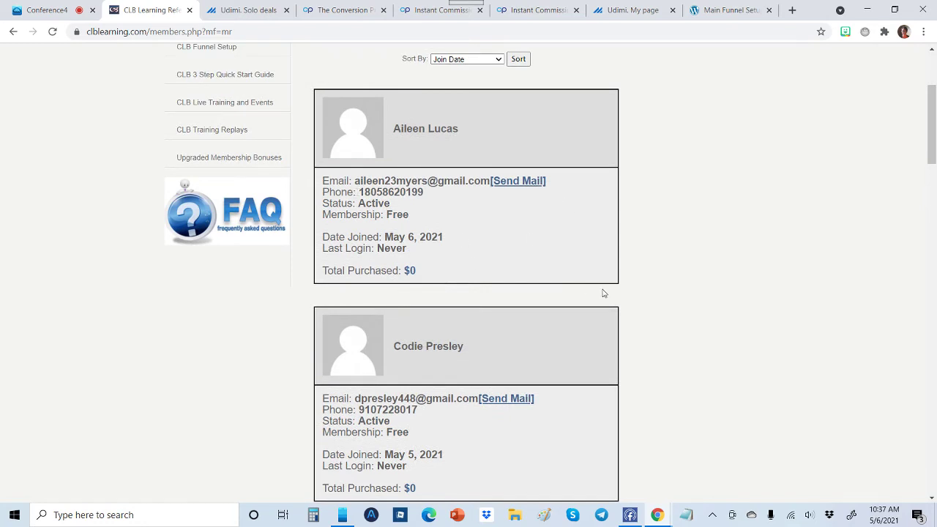
{"action": "scroll", "coordinate": [603, 293], "scroll_direction": "down", "scroll_amount": 1}
{"action": "scroll", "coordinate": [564, 307], "scroll_direction": "up", "scroll_amount": 1}
{"action": "scroll", "coordinate": [439, 337], "scroll_direction": "down", "scroll_amount": 2}
{"action": "scroll", "coordinate": [379, 355], "scroll_direction": "up", "scroll_amount": 1}
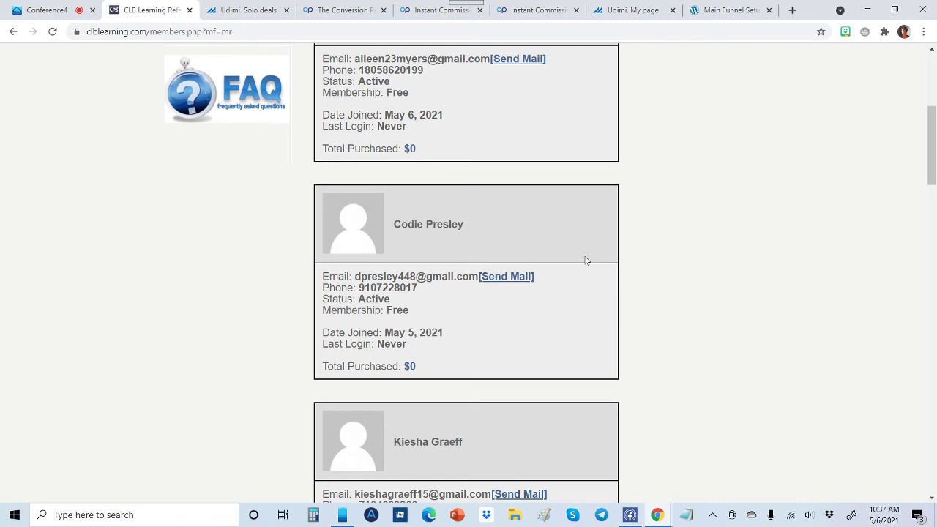
{"action": "scroll", "coordinate": [609, 174], "scroll_direction": "up", "scroll_amount": 1}
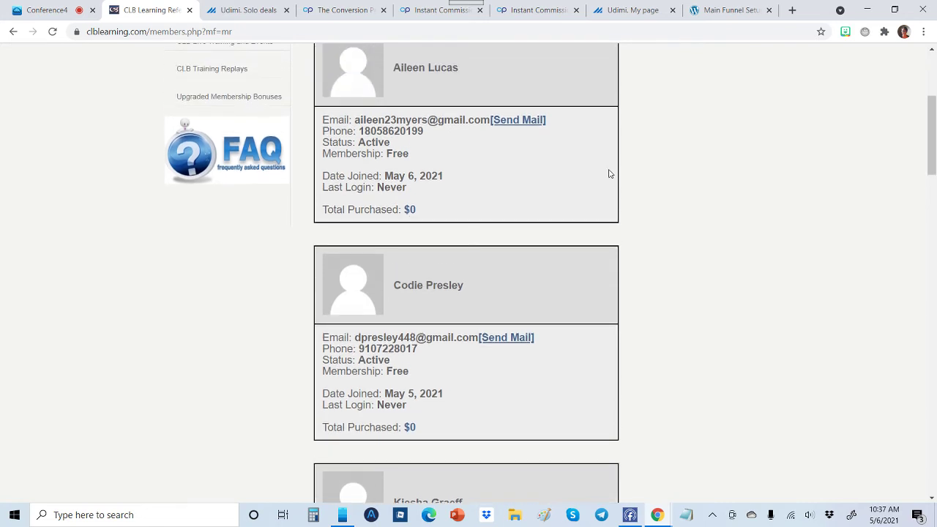
{"action": "scroll", "coordinate": [421, 83], "scroll_direction": "up", "scroll_amount": 1}
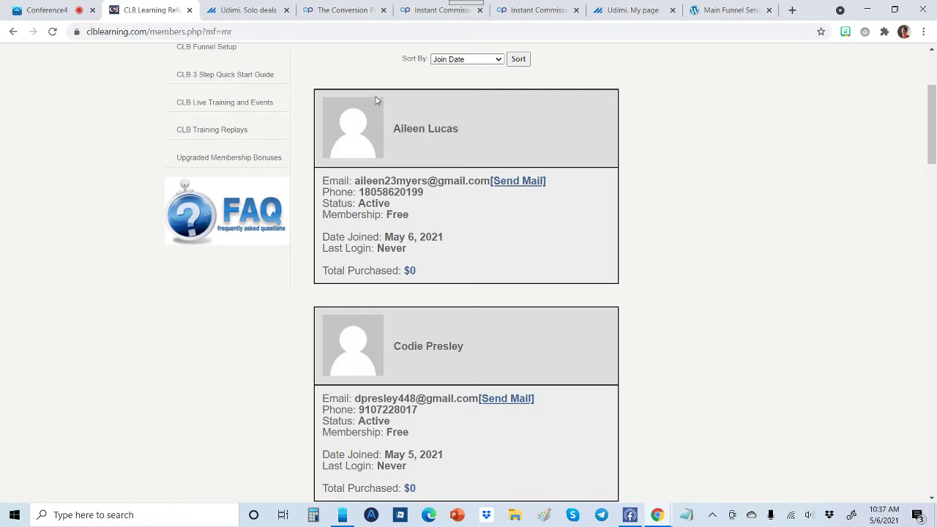
Step: Return to the Contact Manager in The Conversion Pros and clear the clblifestyleudimi lander filter
{"action": "left_click", "coordinate": [342, 9]}
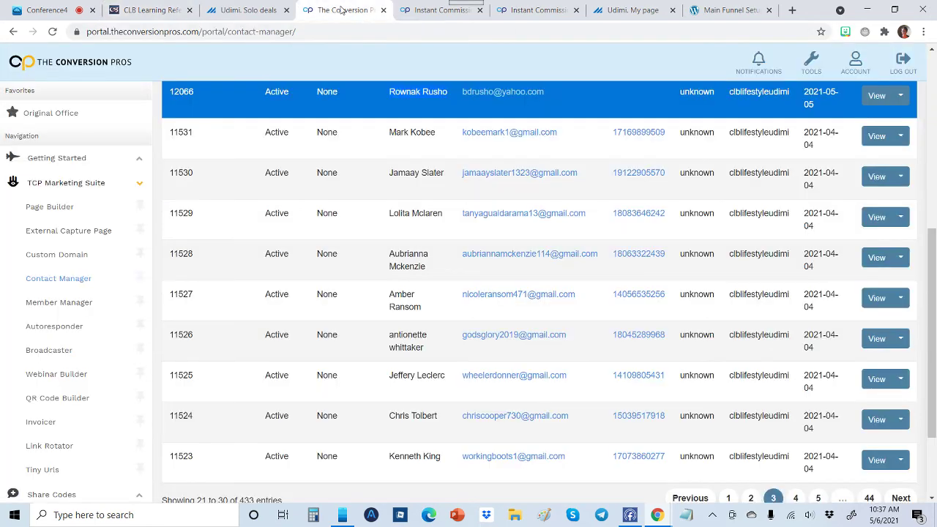
{"action": "scroll", "coordinate": [391, 270], "scroll_direction": "up", "scroll_amount": 5}
{"action": "scroll", "coordinate": [390, 270], "scroll_direction": "down", "scroll_amount": 1}
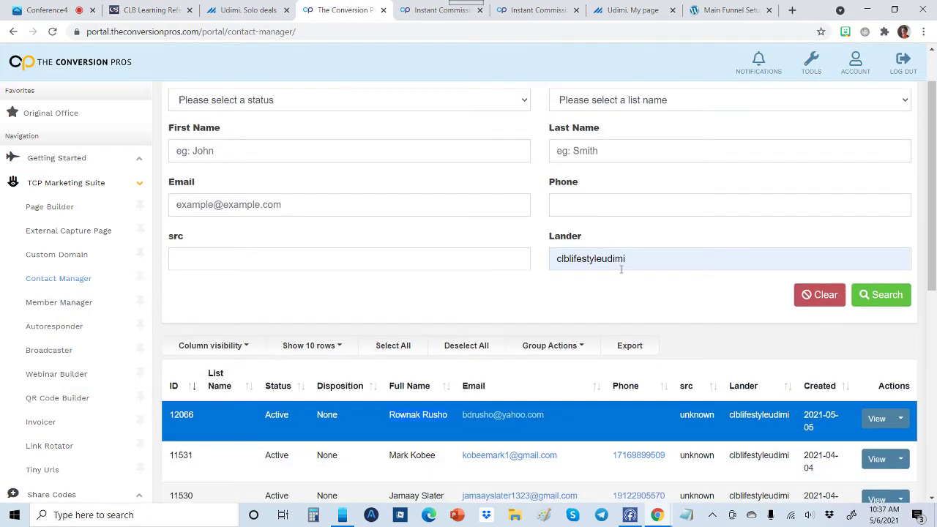
{"action": "left_click_drag", "start_coordinate": [630, 259], "coordinate": [415, 274]}
{"action": "key", "text": "BackSpace"}
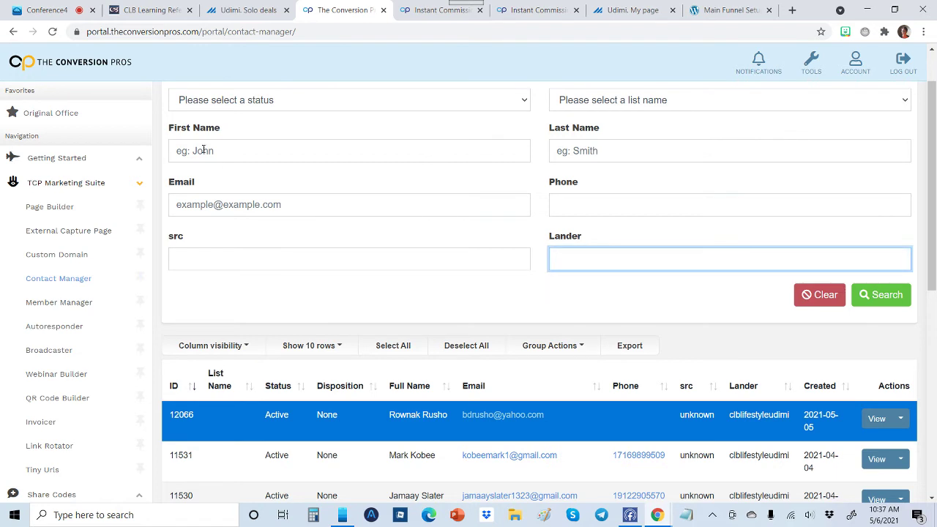
Step: Search the contacts by the newest referral's first name and highlight the lander in the matching record
{"action": "left_click", "coordinate": [203, 150]}
{"action": "type", "text": "sil"}
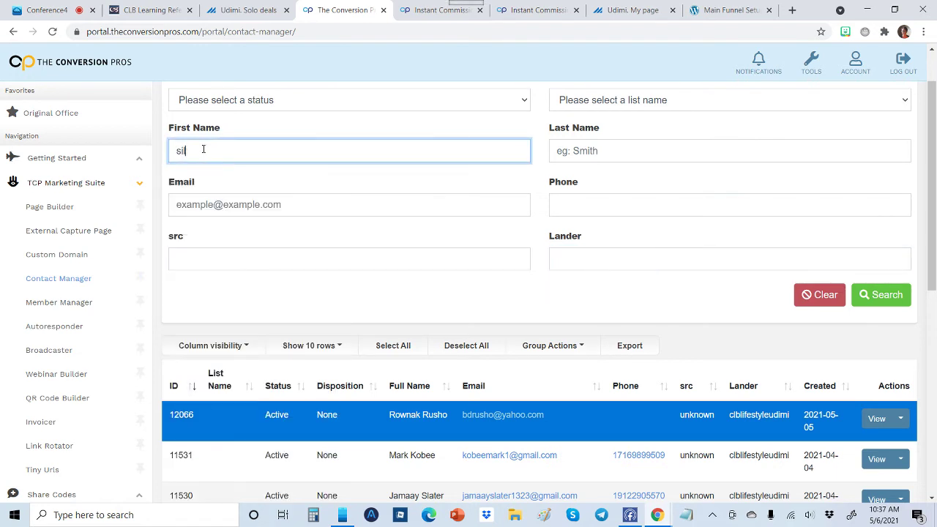
{"action": "key", "text": "BackSpace"}
{"action": "key", "text": "BackSpace"}
{"action": "key", "text": "BackSpace"}
{"action": "type", "text": "aileen"}
{"action": "left_click", "coordinate": [881, 294]}
{"action": "scroll", "coordinate": [414, 414], "scroll_direction": "down", "scroll_amount": 2}
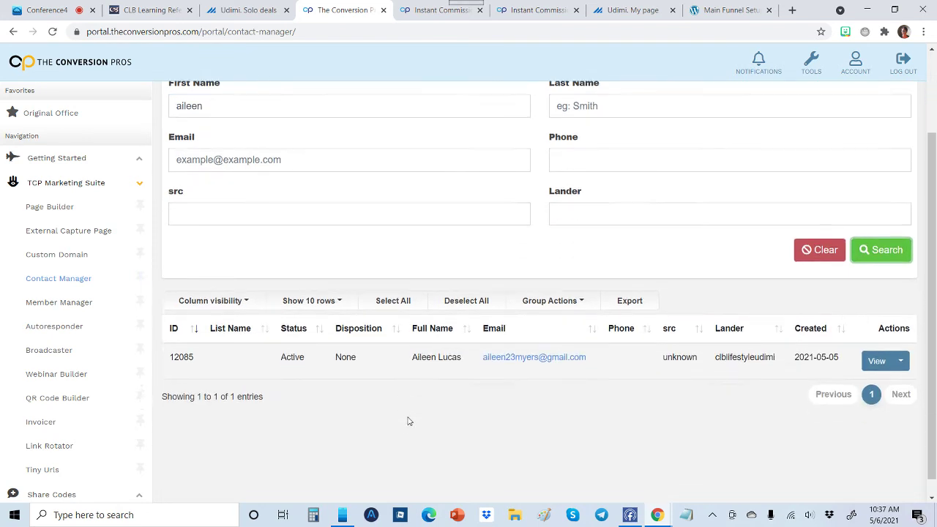
{"action": "left_click_drag", "start_coordinate": [777, 344], "coordinate": [714, 350]}
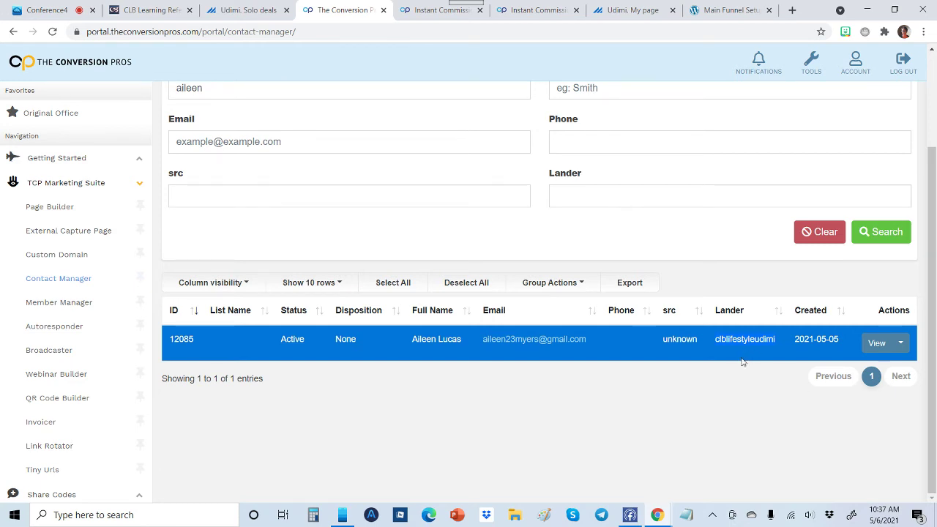
Step: Check the Conference4 meeting chat, and open Udimi's "100% Tier 1 Traffic - High Quality - Fresh Subs Added Daily" solo deal in a new tab
{"action": "left_click", "coordinate": [29, 10]}
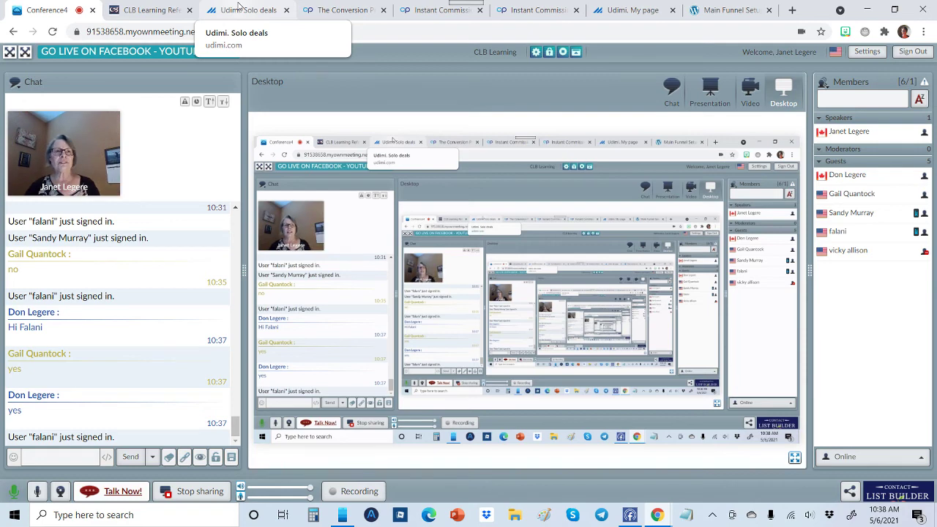
{"action": "left_click", "coordinate": [238, 6]}
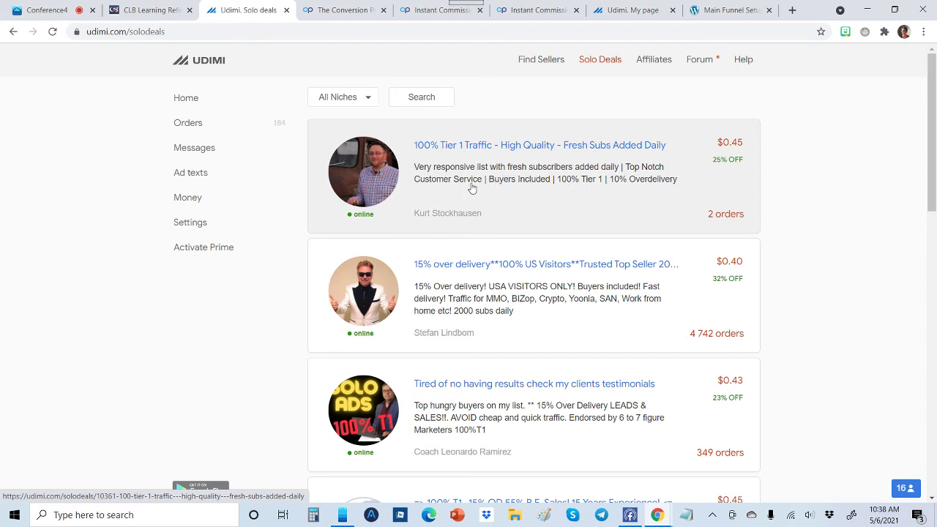
{"action": "right_click", "coordinate": [498, 140]}
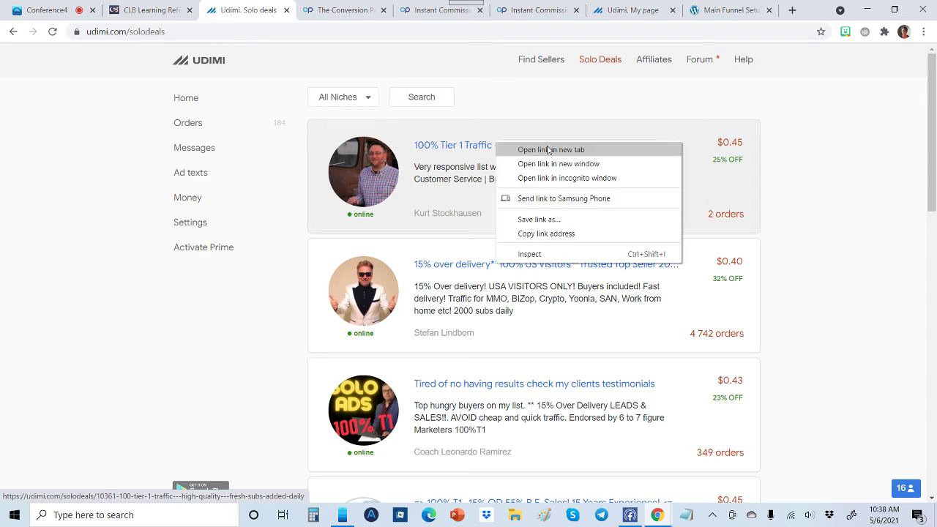
{"action": "left_click", "coordinate": [527, 149]}
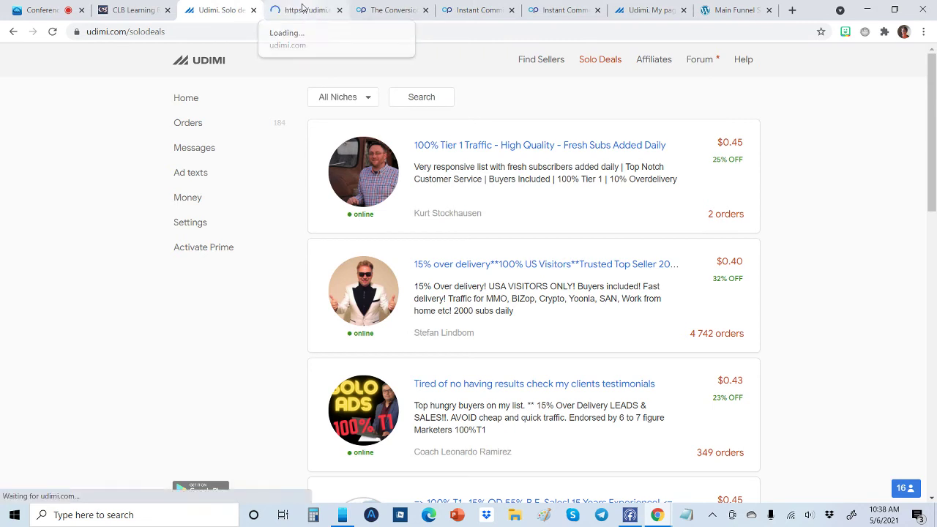
{"action": "left_click", "coordinate": [303, 9]}
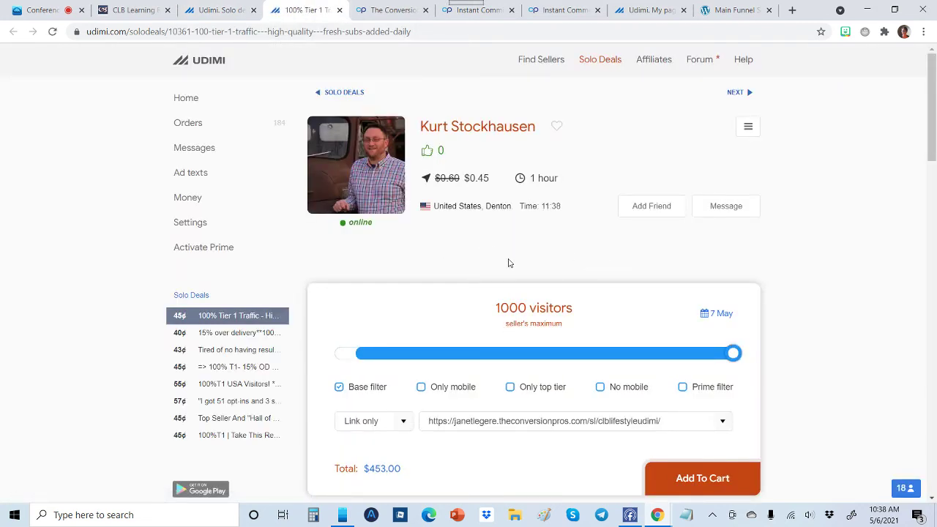
Step: Examine the solo deal's order options, freebie, seller description, FAQ and recent purchases, returning to the seller's summary
{"action": "scroll", "coordinate": [857, 237], "scroll_direction": "down", "scroll_amount": 3}
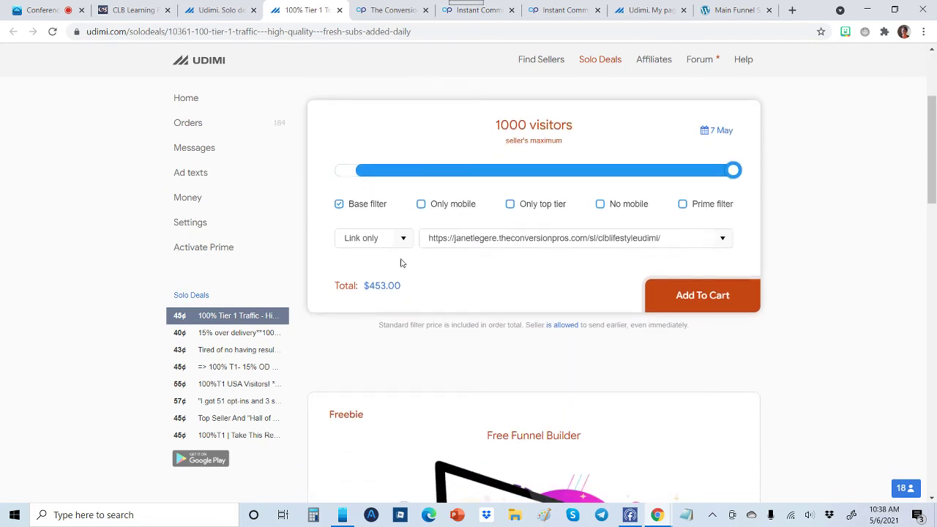
{"action": "scroll", "coordinate": [388, 270], "scroll_direction": "down", "scroll_amount": 5}
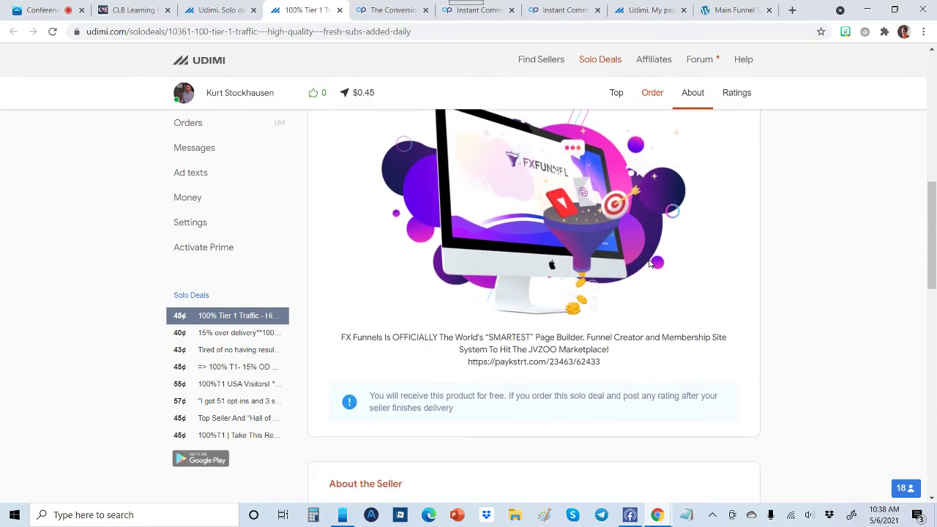
{"action": "scroll", "coordinate": [644, 265], "scroll_direction": "down", "scroll_amount": 1}
{"action": "scroll", "coordinate": [513, 302], "scroll_direction": "down", "scroll_amount": 2}
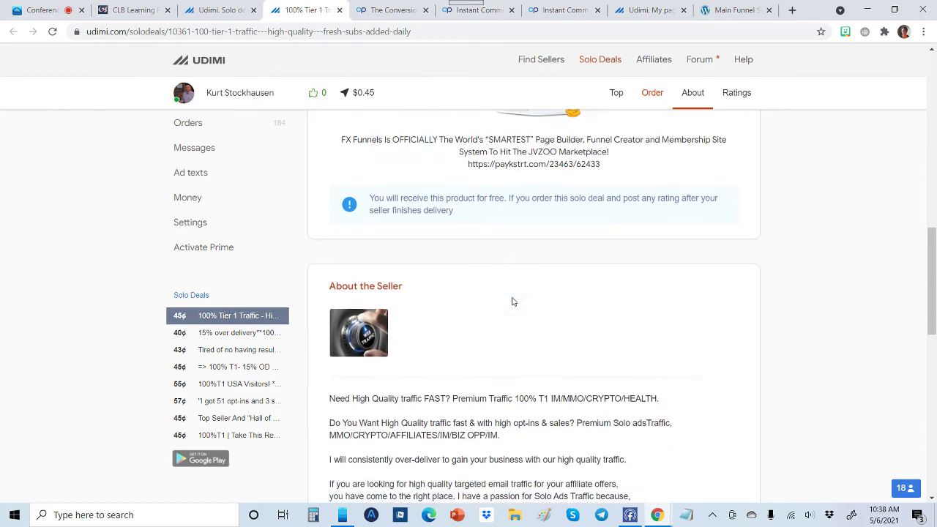
{"action": "scroll", "coordinate": [512, 302], "scroll_direction": "down", "scroll_amount": 2}
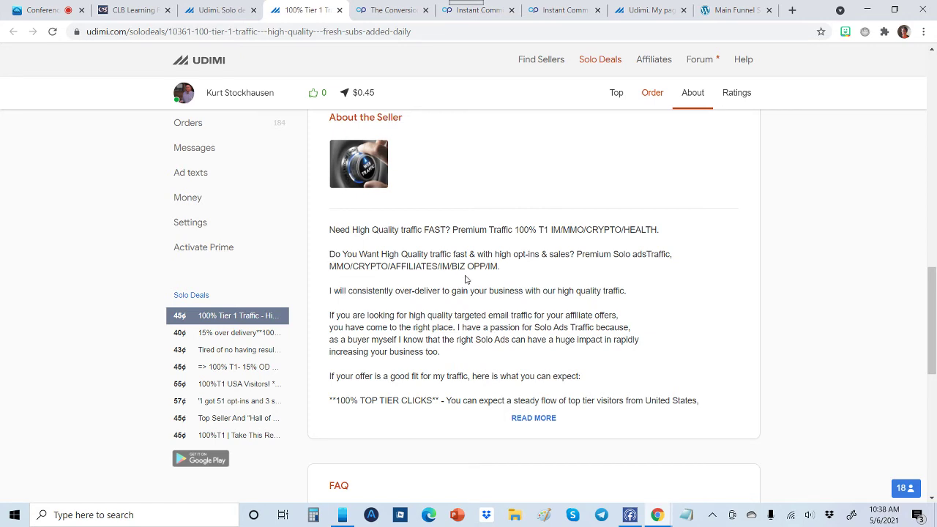
{"action": "scroll", "coordinate": [464, 282], "scroll_direction": "down", "scroll_amount": 1}
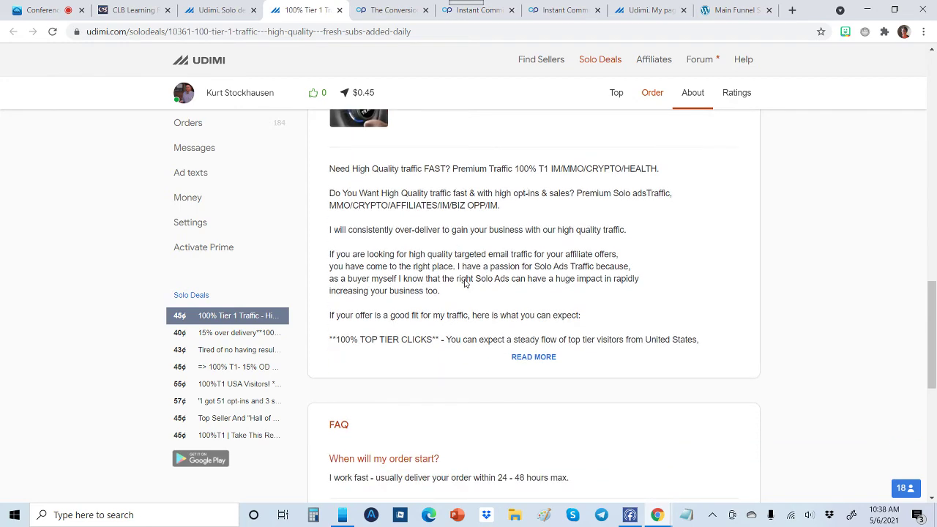
{"action": "scroll", "coordinate": [464, 282], "scroll_direction": "down", "scroll_amount": 5}
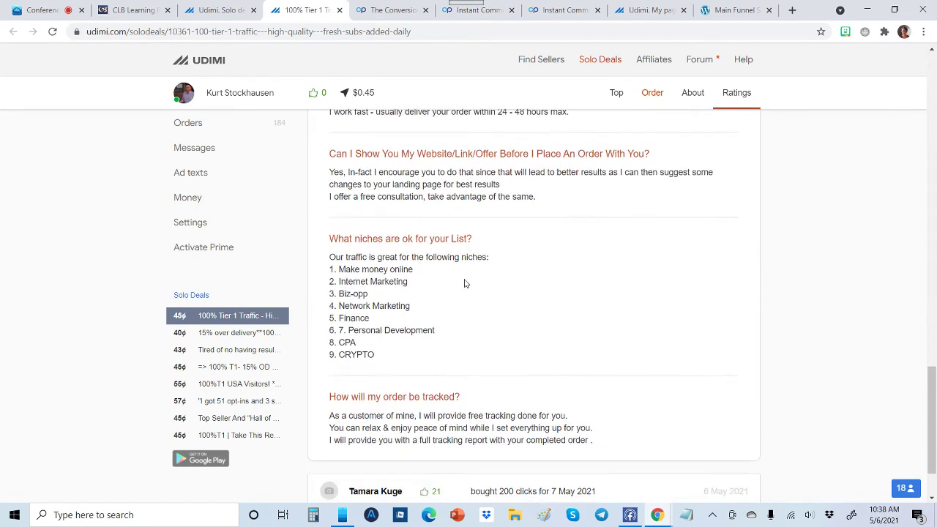
{"action": "scroll", "coordinate": [466, 267], "scroll_direction": "down", "scroll_amount": 1}
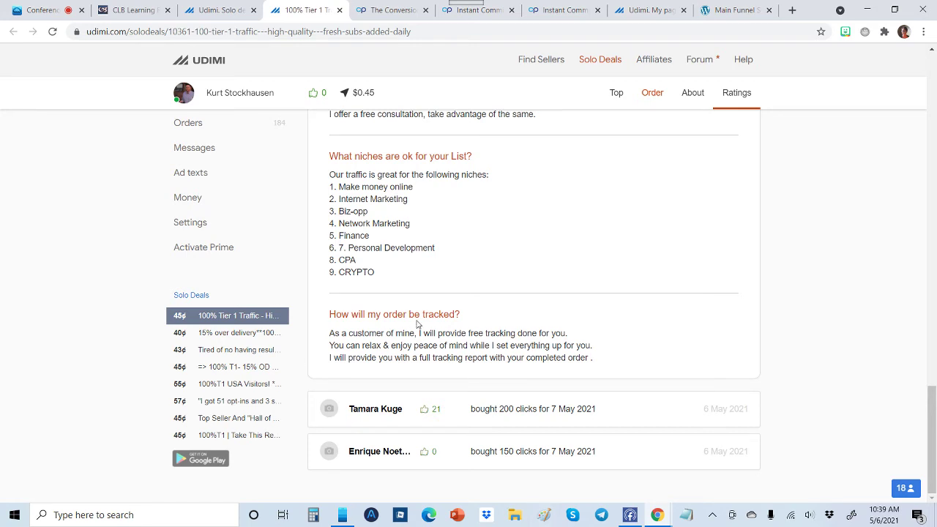
{"action": "scroll", "coordinate": [417, 326], "scroll_direction": "up", "scroll_amount": 15}
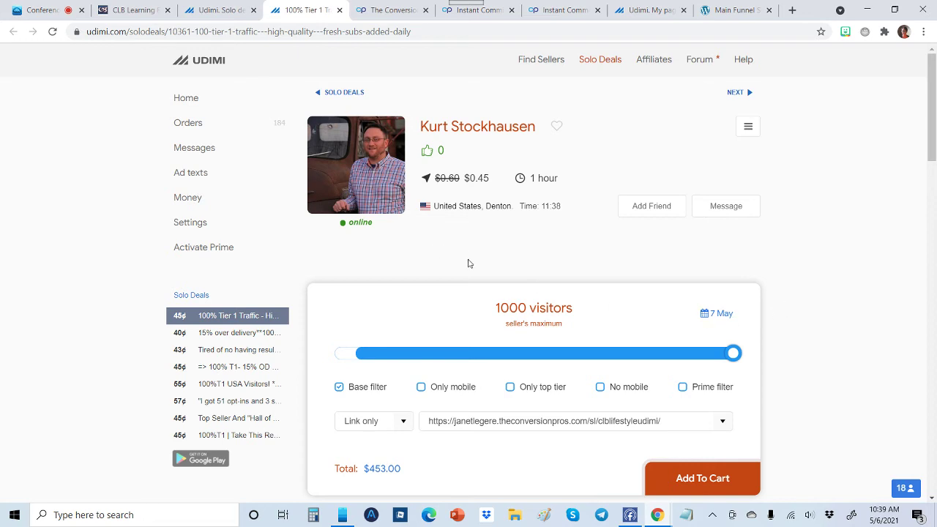
Step: Switch to The Conversion Pros, filter the Page Builder list by "clbli", and copy the clblifestyleudimi page's public link
{"action": "left_click", "coordinate": [393, 12]}
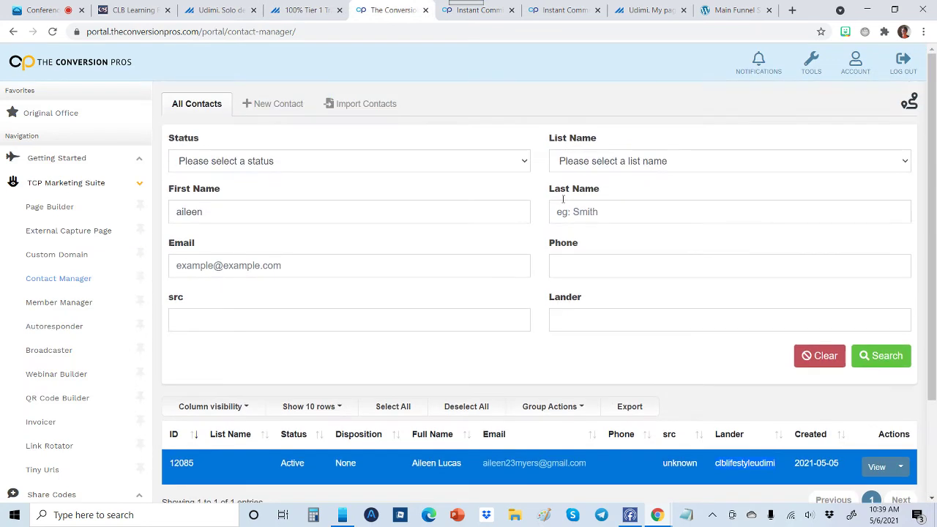
{"action": "left_click", "coordinate": [48, 208]}
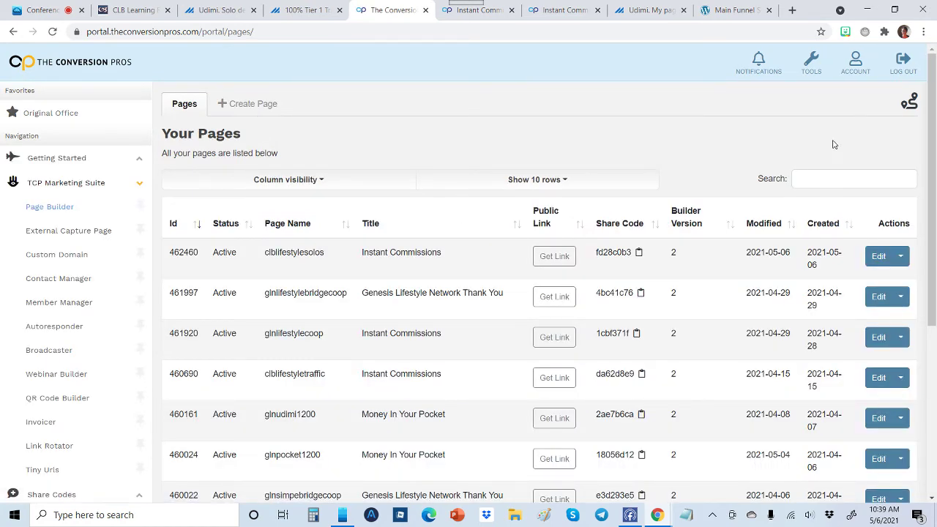
{"action": "left_click", "coordinate": [827, 181]}
{"action": "type", "text": "clb"}
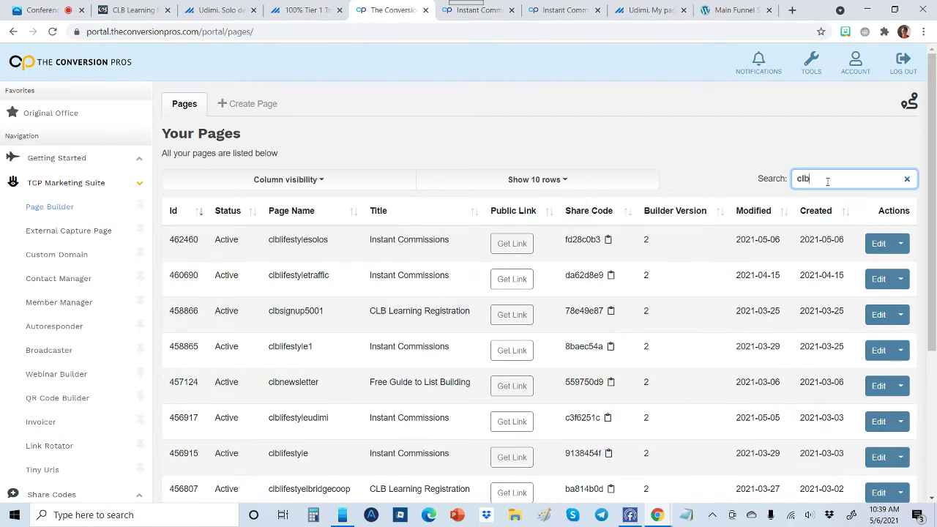
{"action": "type", "text": "li"}
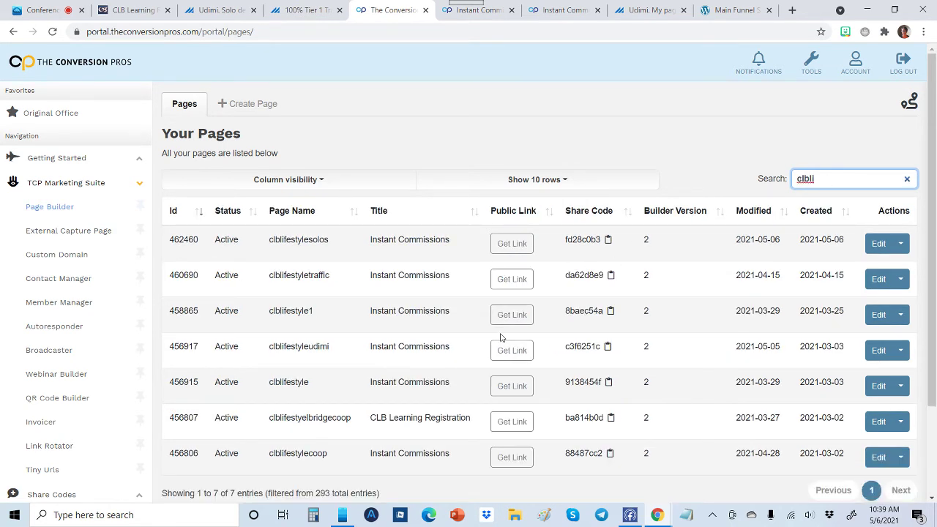
{"action": "left_click", "coordinate": [501, 351]}
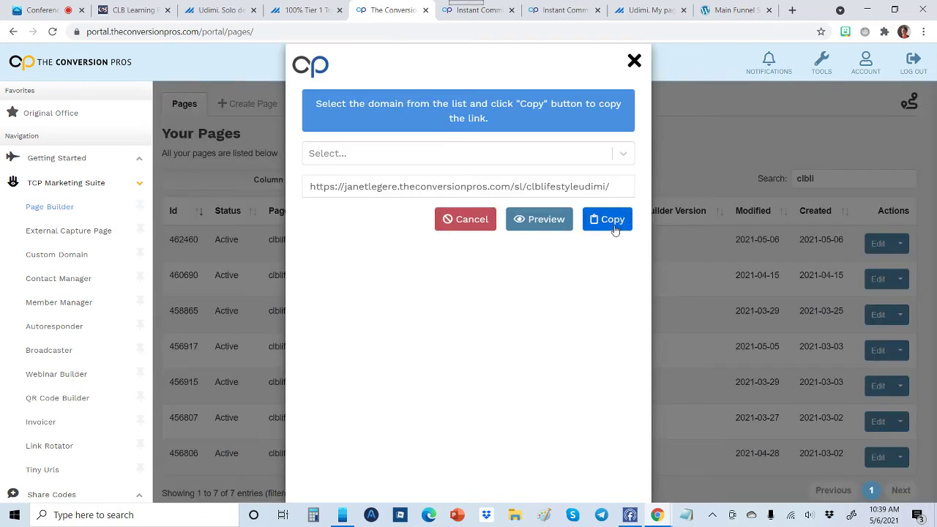
{"action": "left_click", "coordinate": [615, 229]}
{"action": "left_click", "coordinate": [634, 61]}
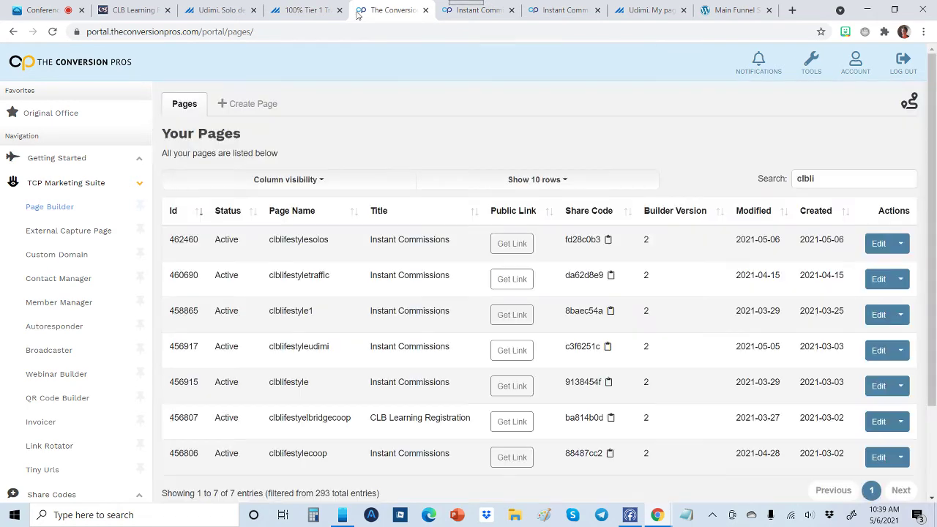
Step: Return to the Udimi deal and message the seller about the special, asking if their subscribers would be receptive to the funnel at the copied link
{"action": "left_click", "coordinate": [296, 9]}
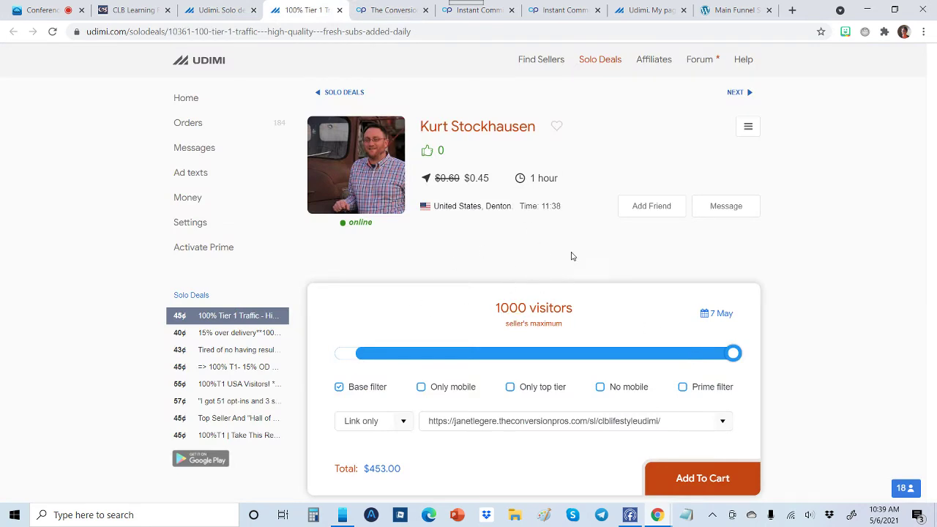
{"action": "left_click", "coordinate": [724, 209]}
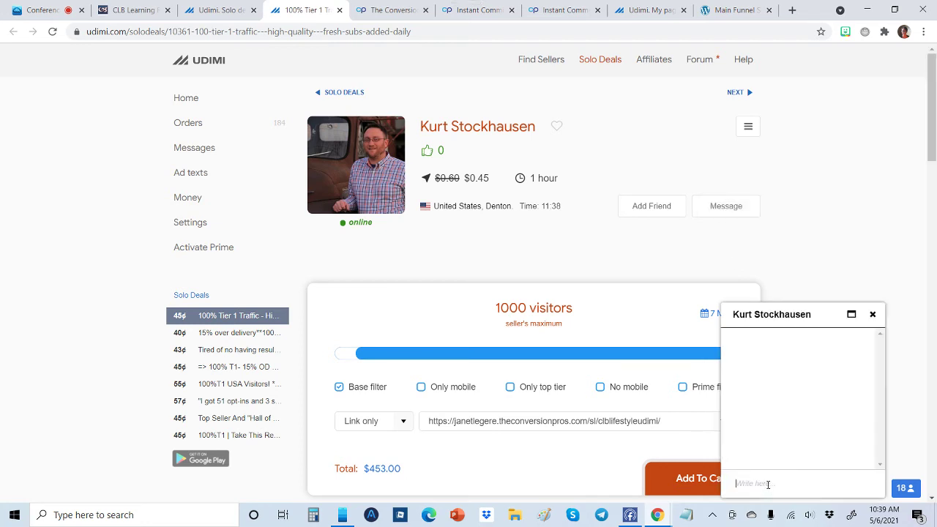
{"action": "type", "text": "Hi Kurt, I see you ha"}
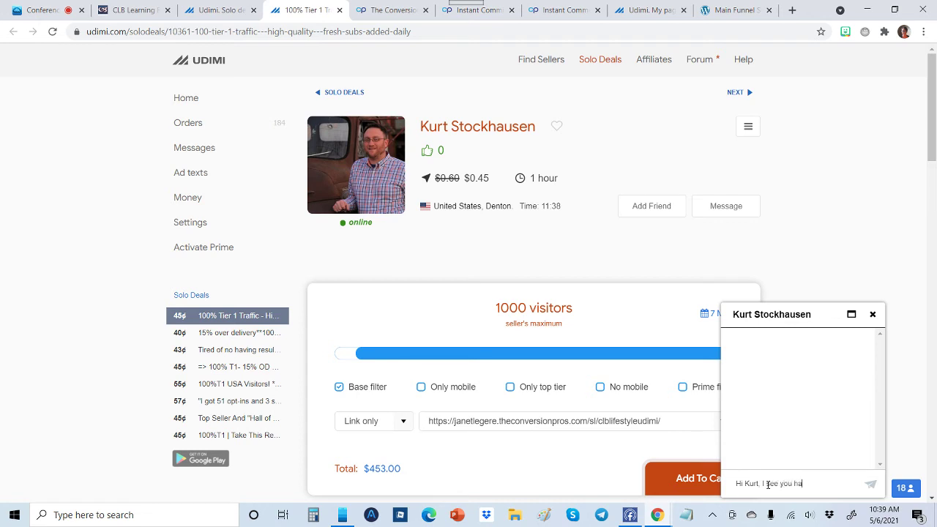
{"action": "type", "text": "ve a special running ...I am con"}
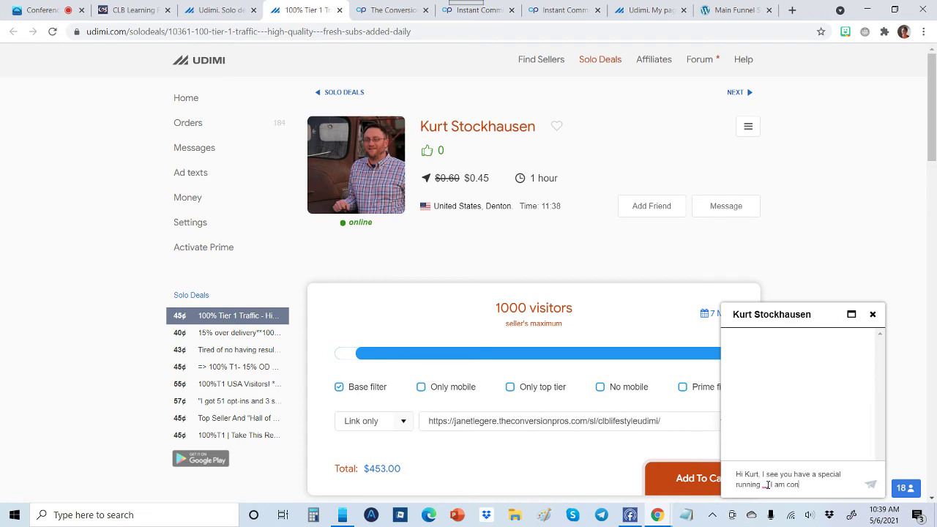
{"action": "type", "text": "si"}
{"action": "key", "text": "BackSpace"}
{"action": "type", "text": "offer and wondered if you"}
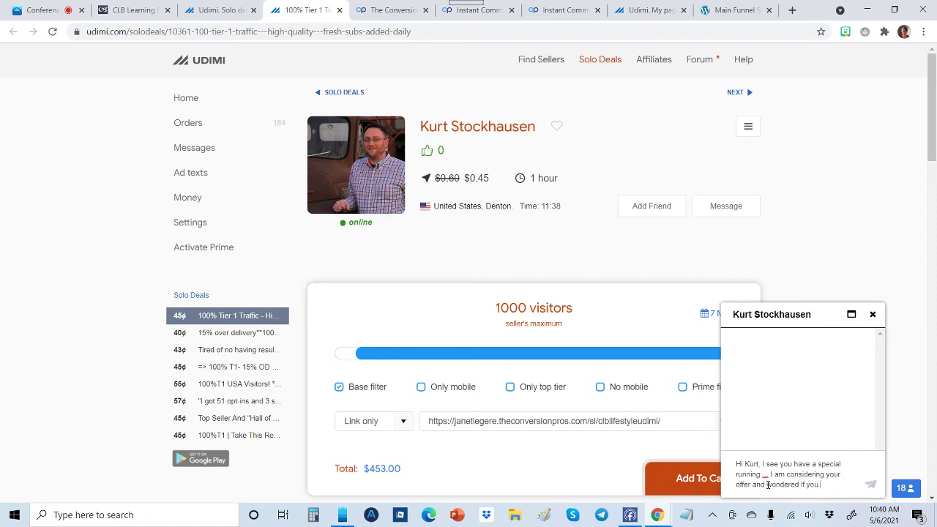
{"action": "type", "text": "hat your subscriber"}
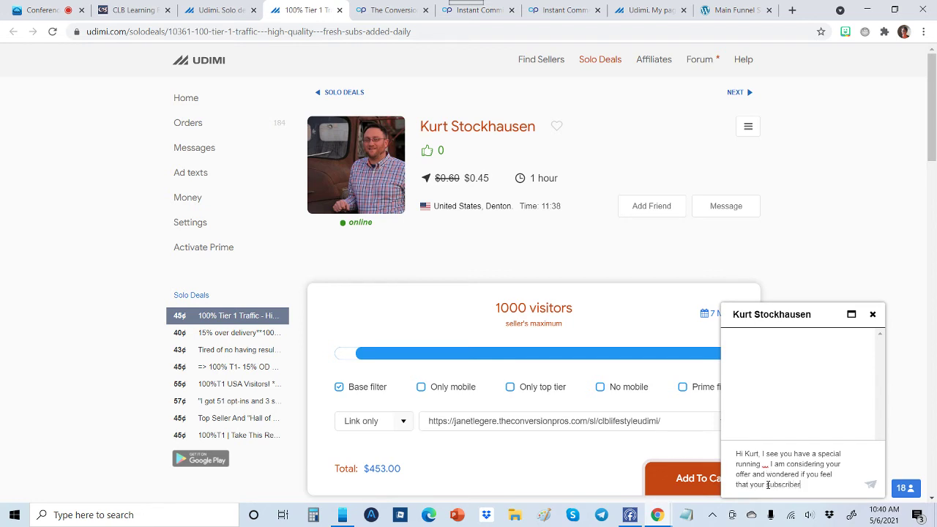
{"action": "type", "text": "ese"}
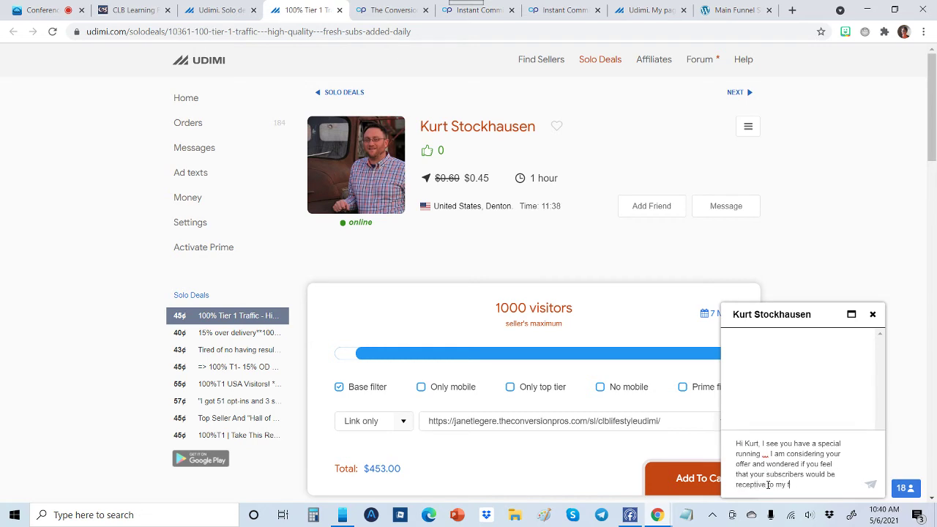
{"action": "key", "text": "ctrl+v"}
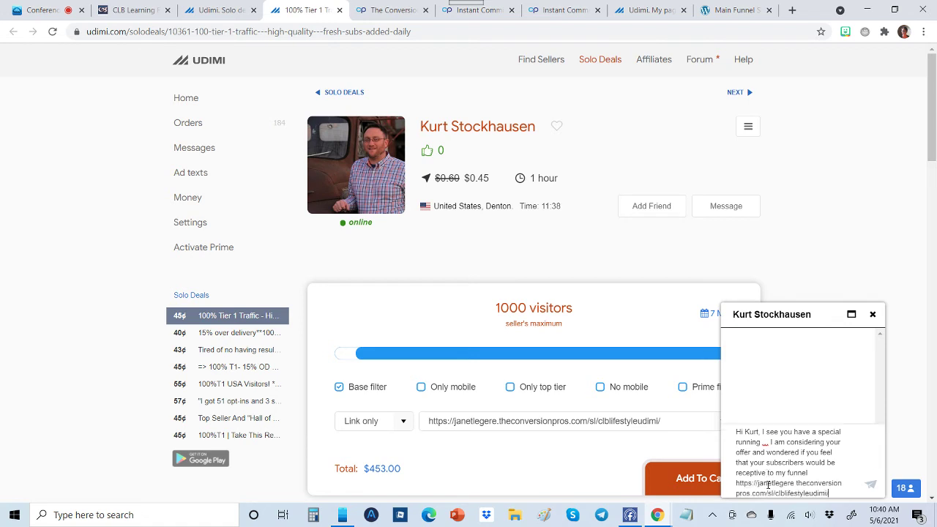
{"action": "key", "text": "Return"}
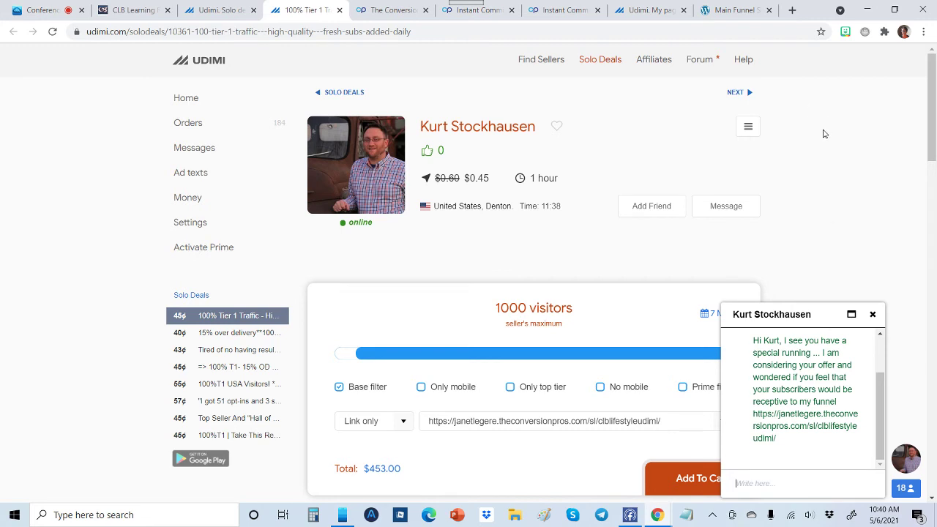
Step: Open the Udimi messages and read the seller conversation about the 300-click solo ad order
{"action": "left_click", "coordinate": [192, 151]}
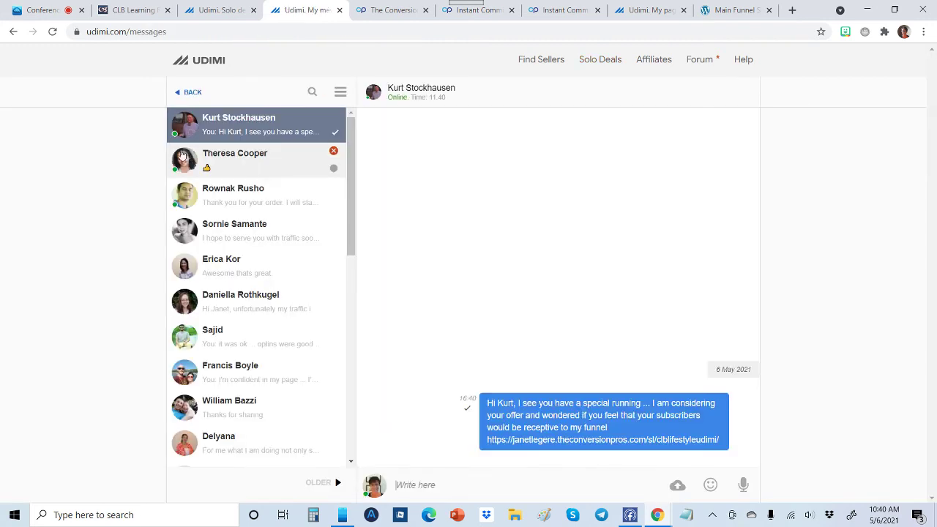
{"action": "left_click", "coordinate": [229, 203]}
{"action": "scroll", "coordinate": [457, 234], "scroll_direction": "up", "scroll_amount": 1}
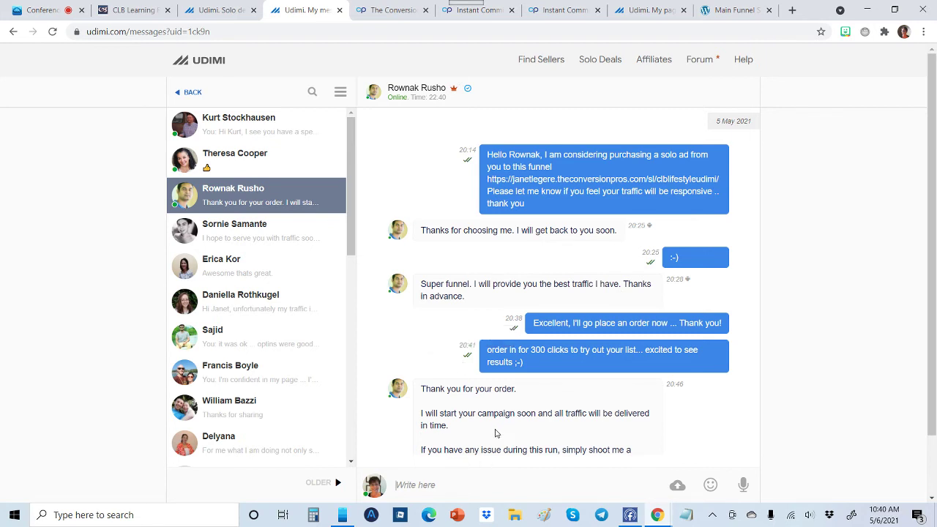
{"action": "scroll", "coordinate": [495, 433], "scroll_direction": "down", "scroll_amount": 1}
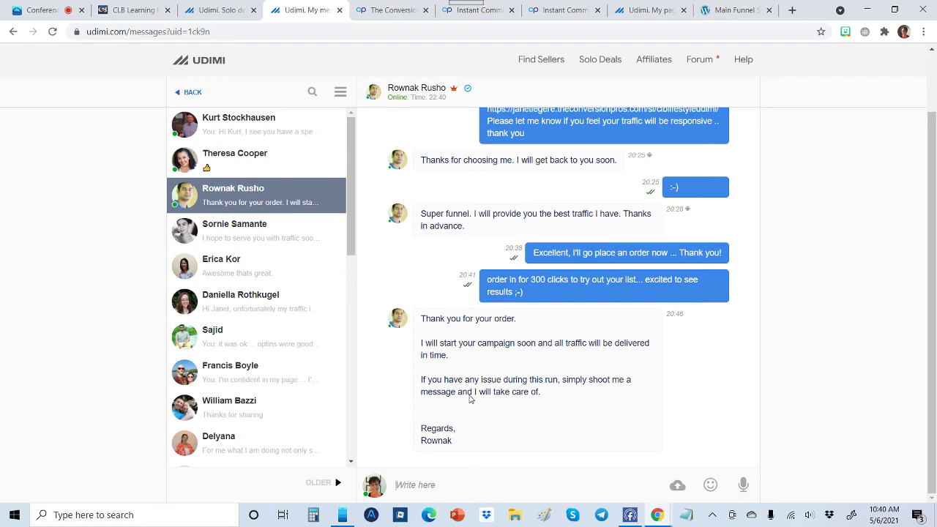
Step: Read back to the start of the conversation with the seller offering 5K clicks per day, and open that seller's profile in a new tab
{"action": "left_click", "coordinate": [228, 245]}
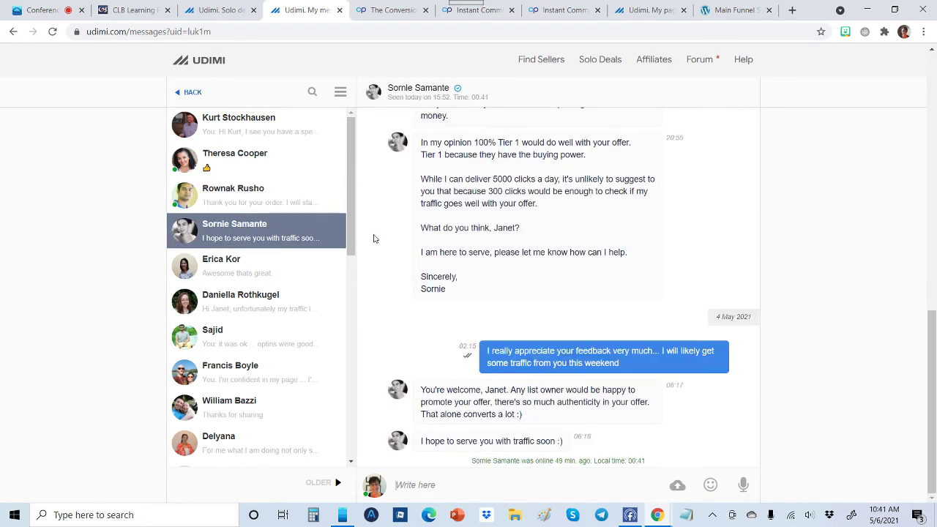
{"action": "scroll", "coordinate": [616, 291], "scroll_direction": "up", "scroll_amount": 3}
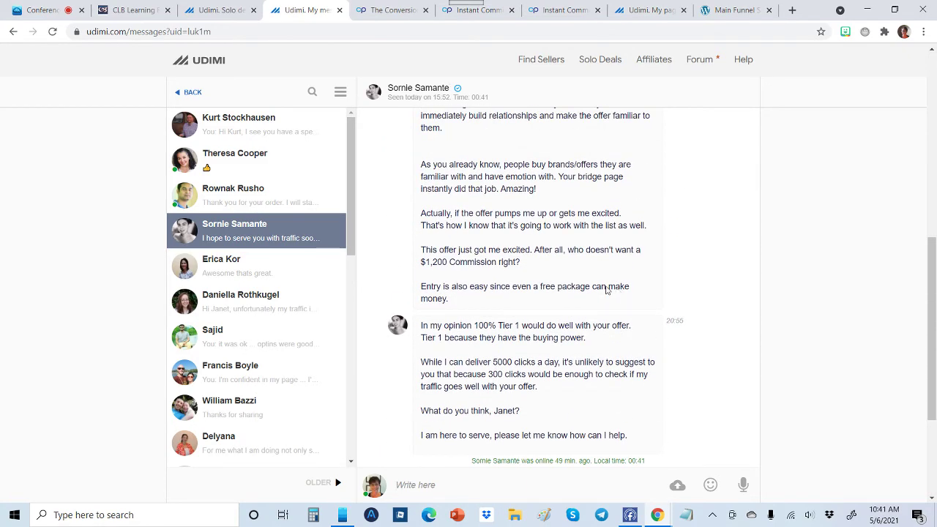
{"action": "scroll", "coordinate": [609, 291], "scroll_direction": "up", "scroll_amount": 2}
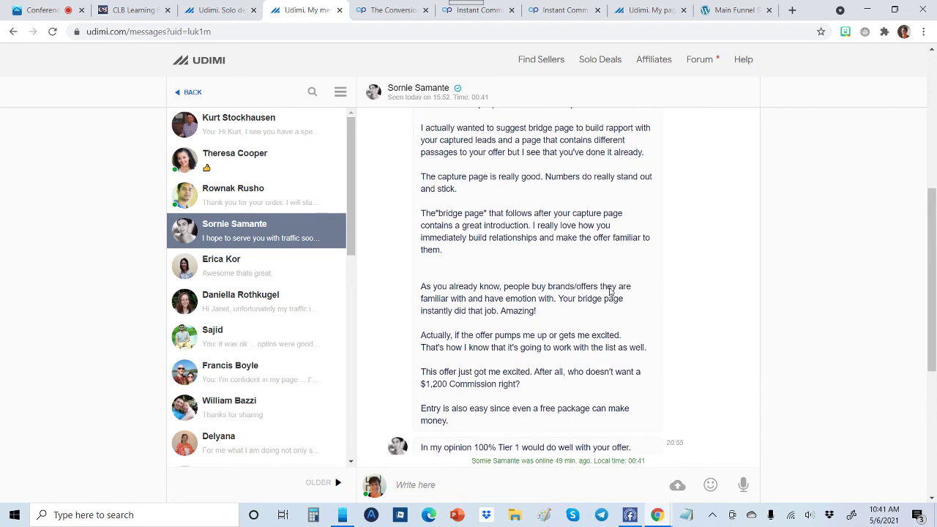
{"action": "scroll", "coordinate": [609, 292], "scroll_direction": "up", "scroll_amount": 2}
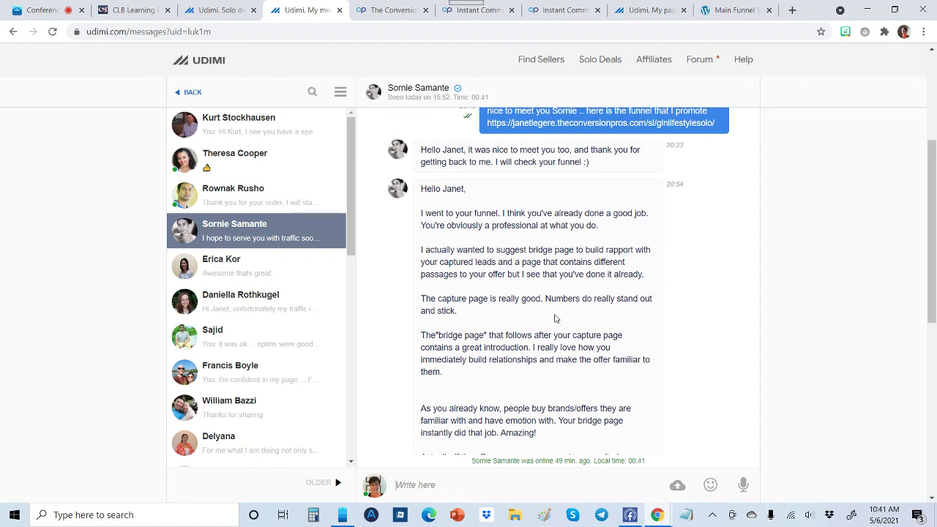
{"action": "scroll", "coordinate": [555, 318], "scroll_direction": "up", "scroll_amount": 3}
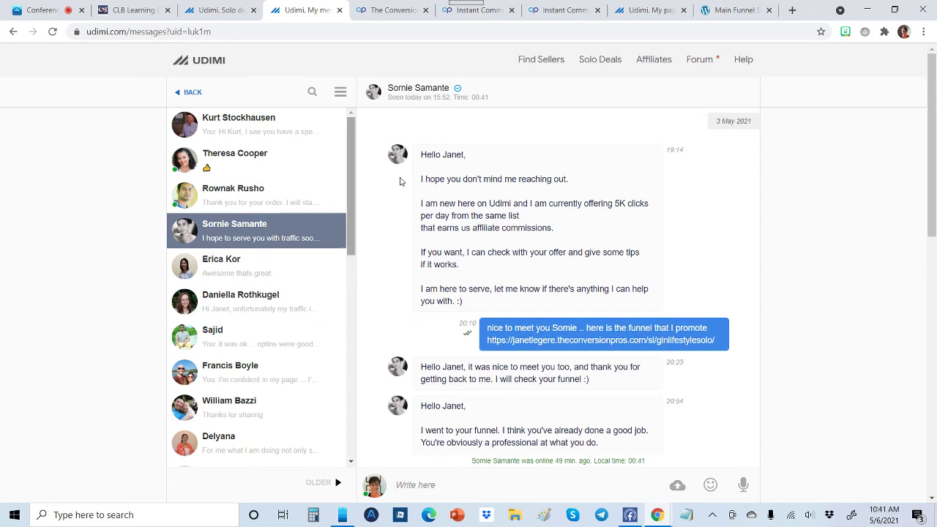
{"action": "left_click", "coordinate": [377, 89]}
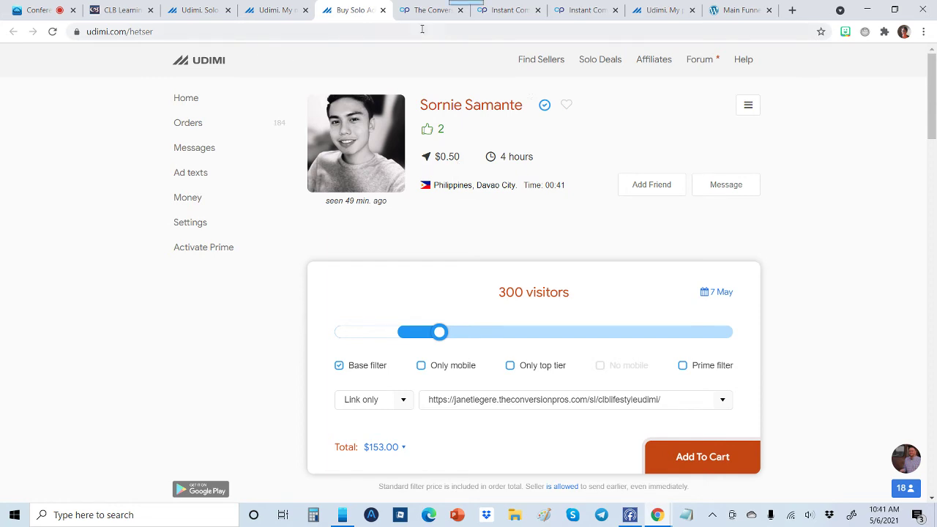
Step: Return to the Udimi solo deals list and browse the offers below the "100% Tier 1 Traffic" deal
{"action": "left_click", "coordinate": [189, 9]}
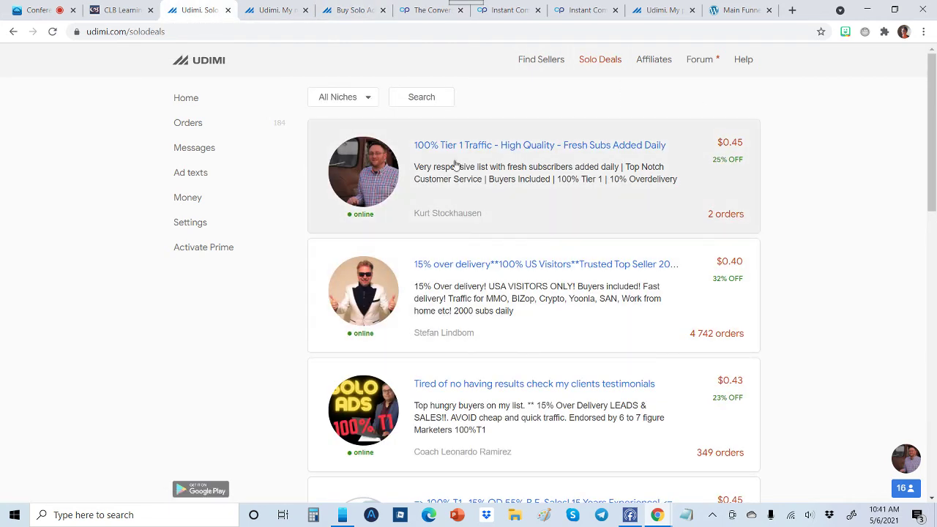
{"action": "scroll", "coordinate": [560, 269], "scroll_direction": "down", "scroll_amount": 1}
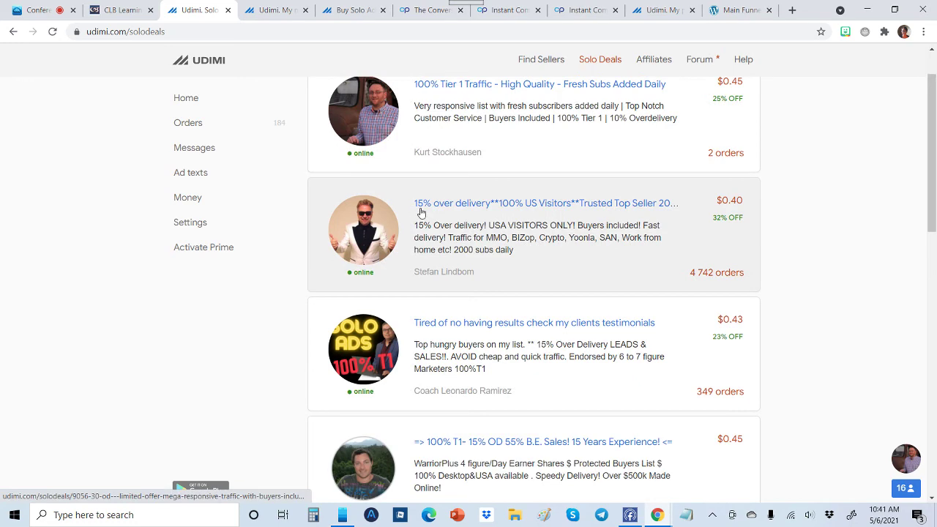
{"action": "scroll", "coordinate": [418, 211], "scroll_direction": "down", "scroll_amount": 1}
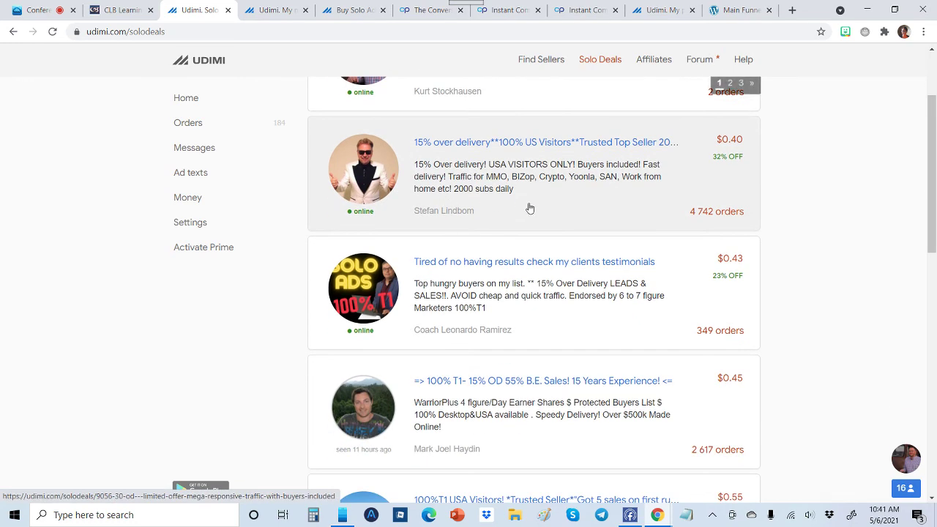